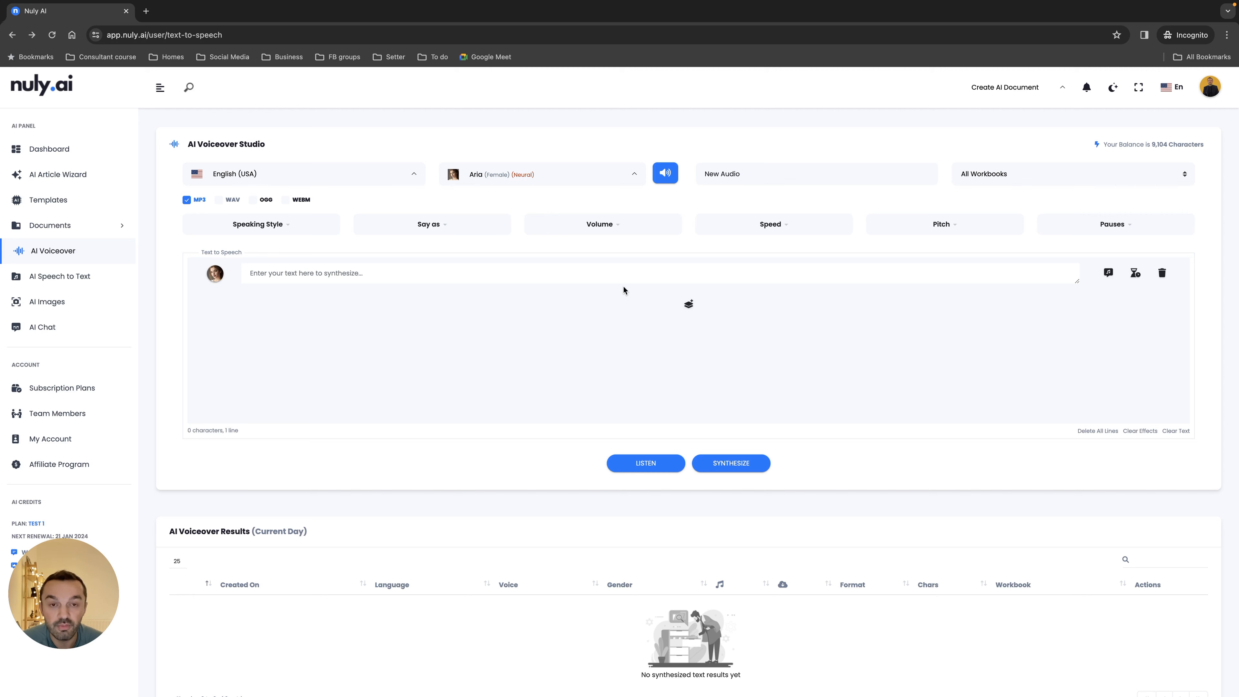
- Review the default language and voice settings in the profile, and return to the AI Voiceover studio
{"action": "left_click", "coordinate": [1212, 89]}
{"action": "left_click", "coordinate": [1163, 316]}
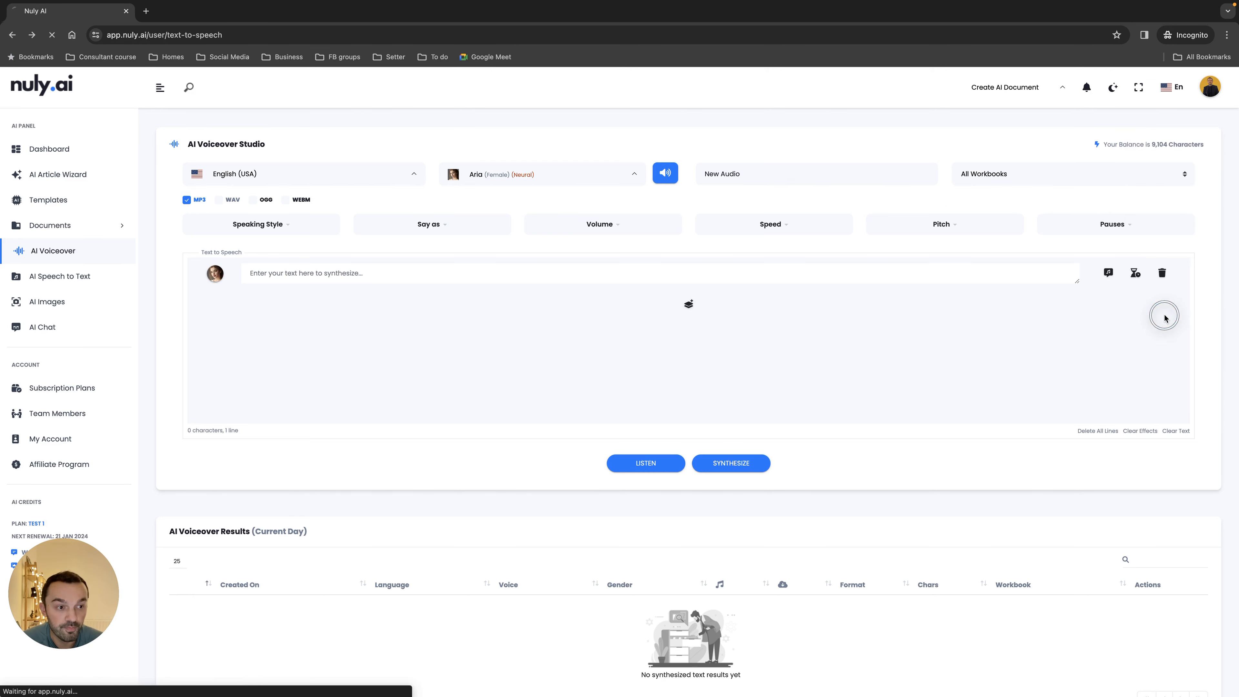
{"action": "left_click", "coordinate": [283, 407]}
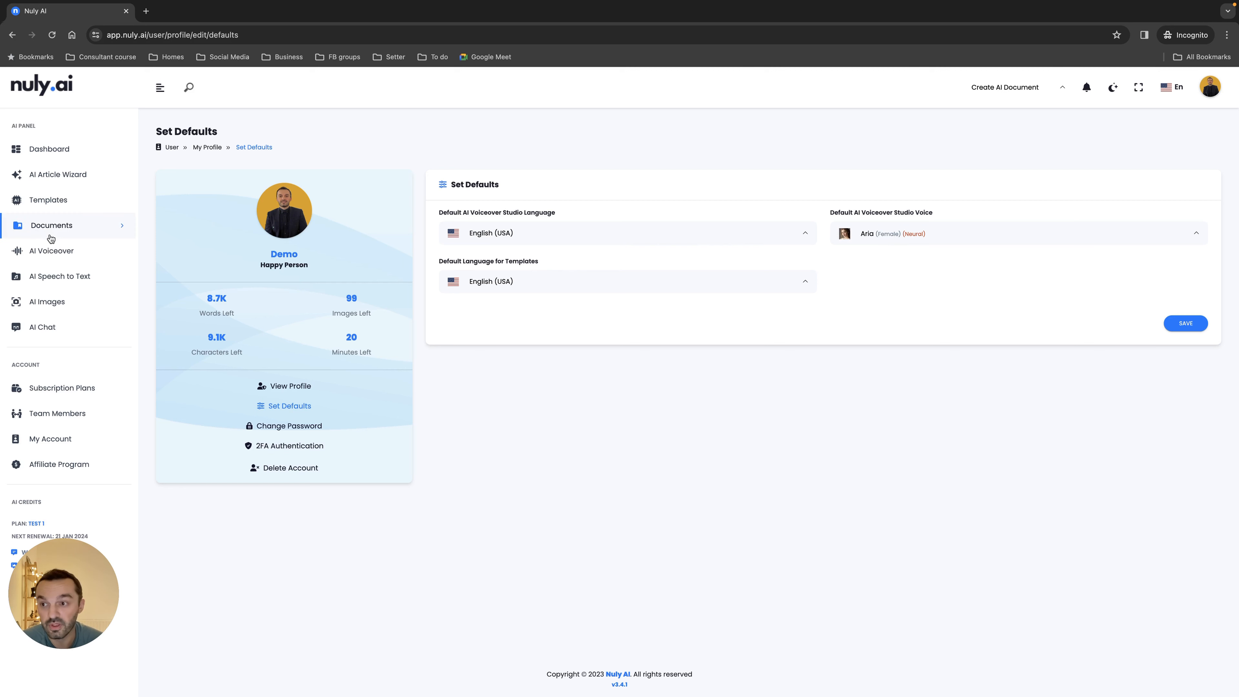
{"action": "left_click", "coordinate": [59, 254]}
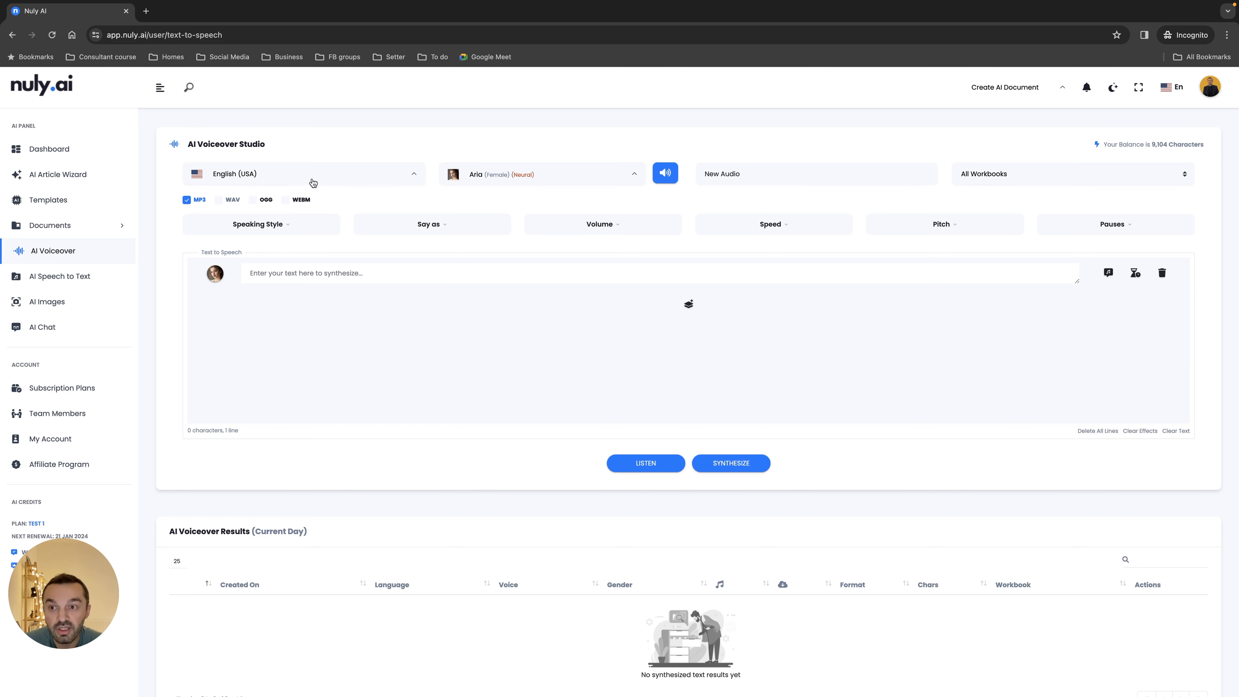
- Examine the list of voiceover languages from beginning to end and close it without changing the language
{"action": "left_click", "coordinate": [277, 173]}
{"action": "scroll", "coordinate": [279, 292], "scroll_direction": "down", "scroll_amount": 4}
{"action": "scroll", "coordinate": [280, 297], "scroll_direction": "down", "scroll_amount": 15}
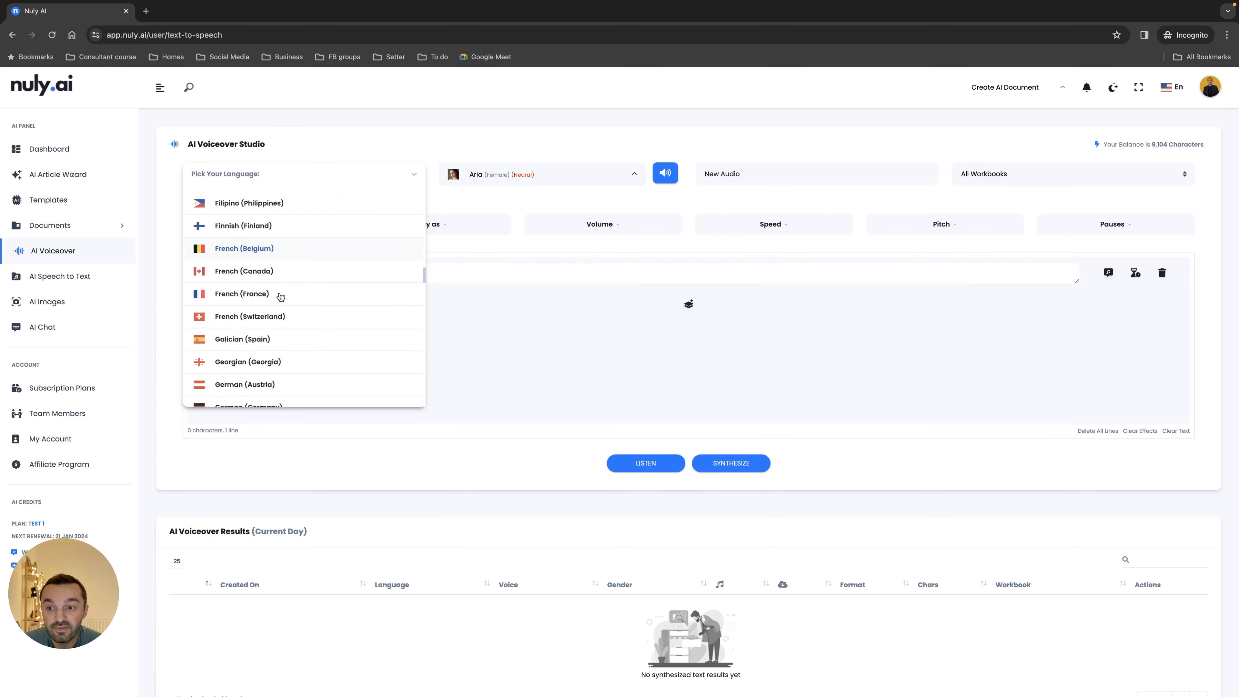
{"action": "scroll", "coordinate": [281, 297], "scroll_direction": "down", "scroll_amount": 20}
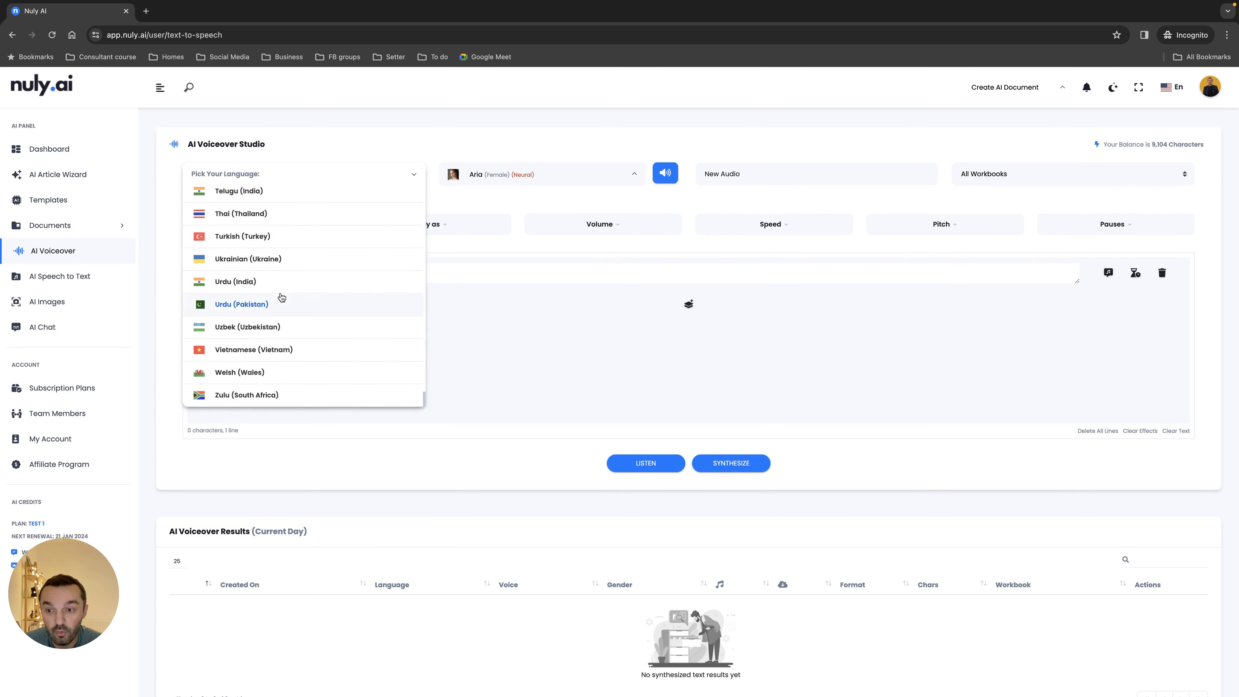
{"action": "scroll", "coordinate": [281, 298], "scroll_direction": "up", "scroll_amount": 8}
{"action": "scroll", "coordinate": [282, 298], "scroll_direction": "up", "scroll_amount": 20}
{"action": "left_click", "coordinate": [392, 185]}
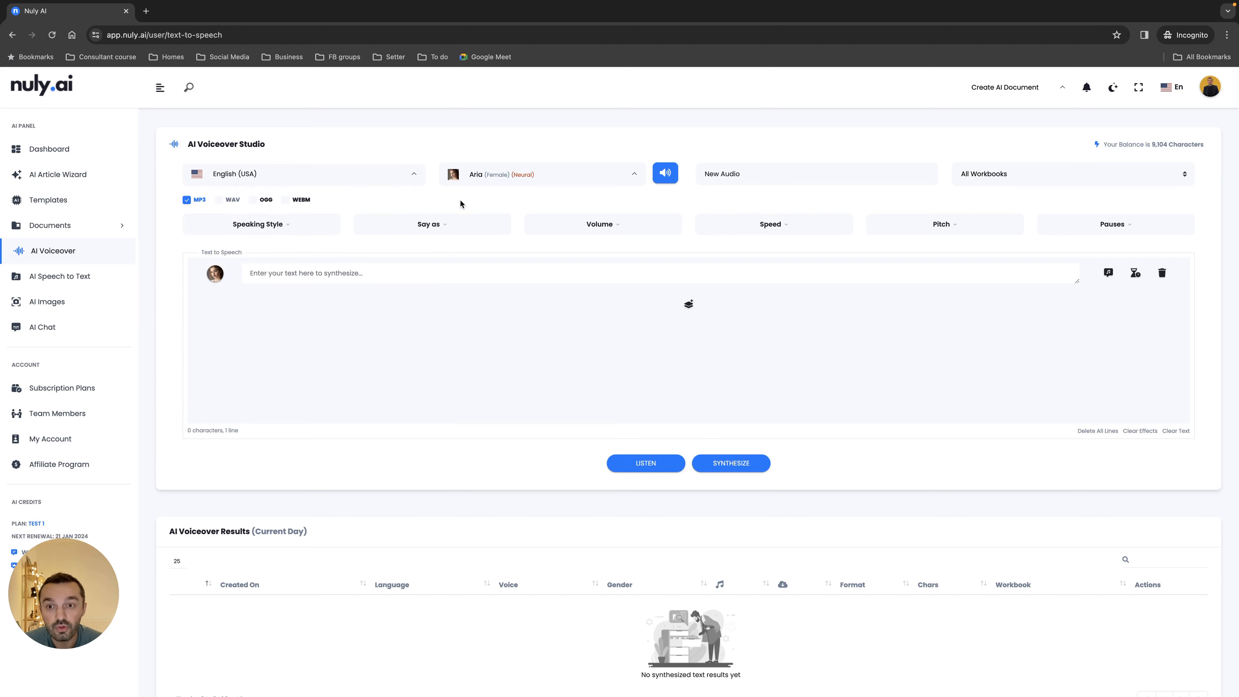
- Examine the male and female voices offered for English (USA)
{"action": "left_click", "coordinate": [543, 175]}
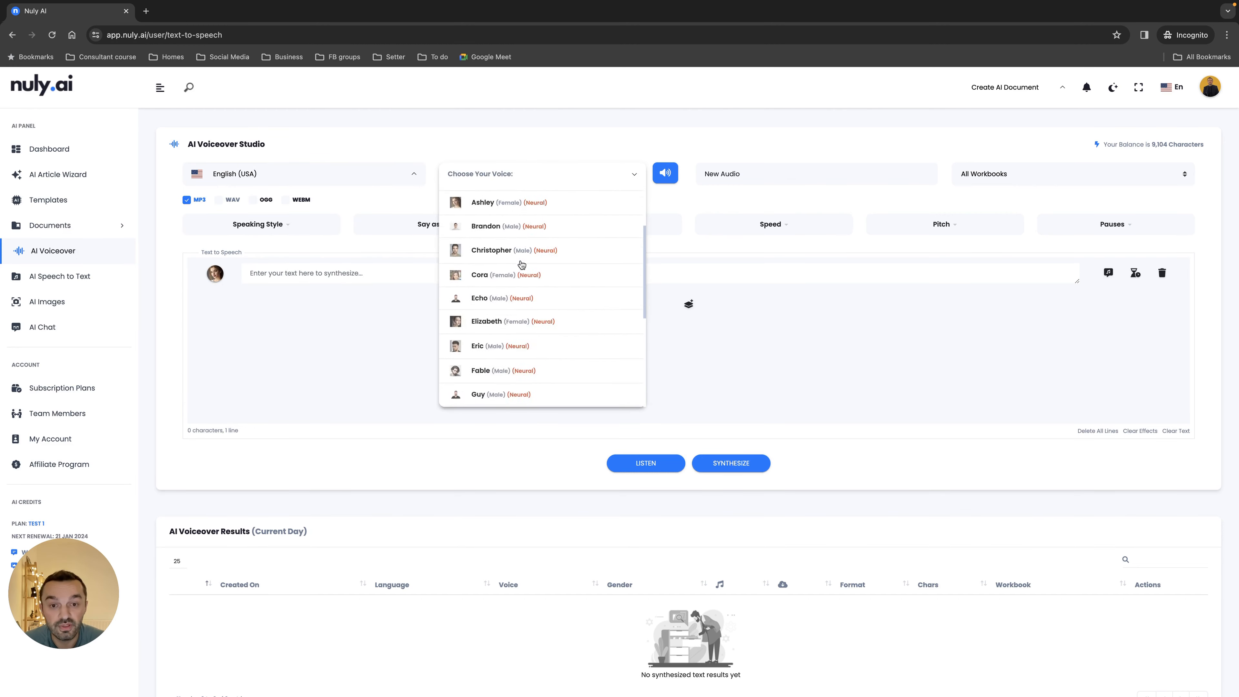
{"action": "scroll", "coordinate": [521, 264], "scroll_direction": "down", "scroll_amount": 6}
{"action": "scroll", "coordinate": [523, 267], "scroll_direction": "up", "scroll_amount": 6}
{"action": "scroll", "coordinate": [527, 278], "scroll_direction": "up", "scroll_amount": 3}
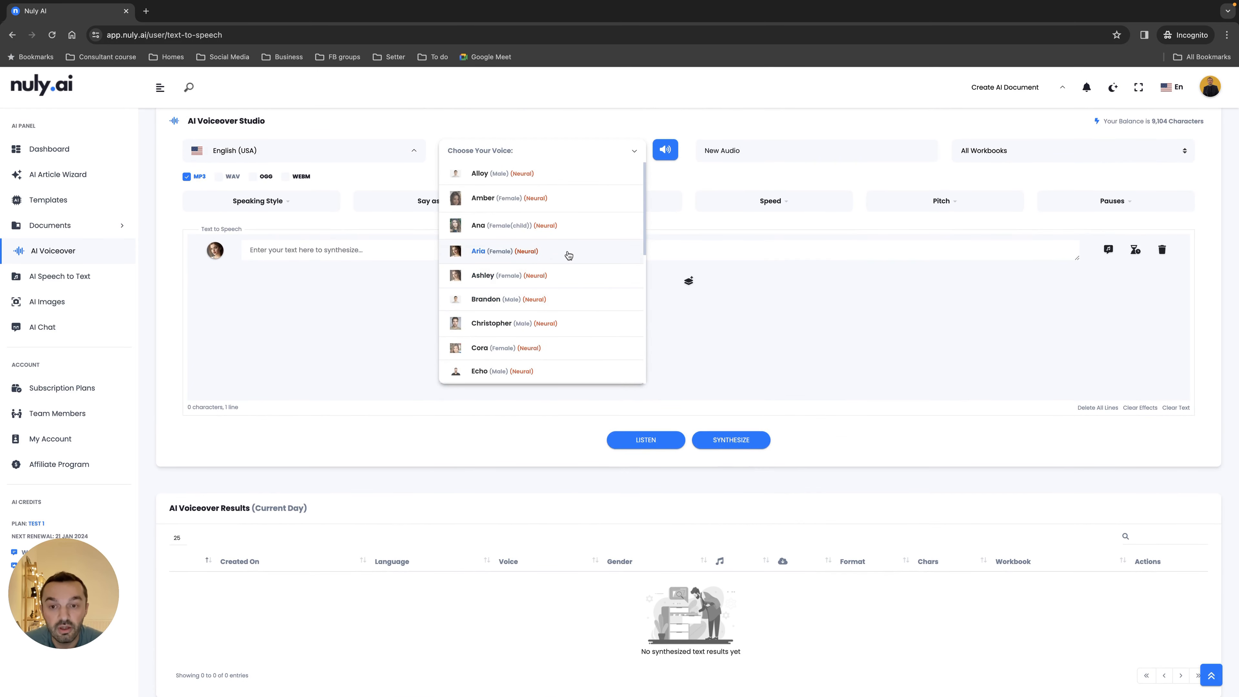
{"action": "left_click", "coordinate": [591, 127]}
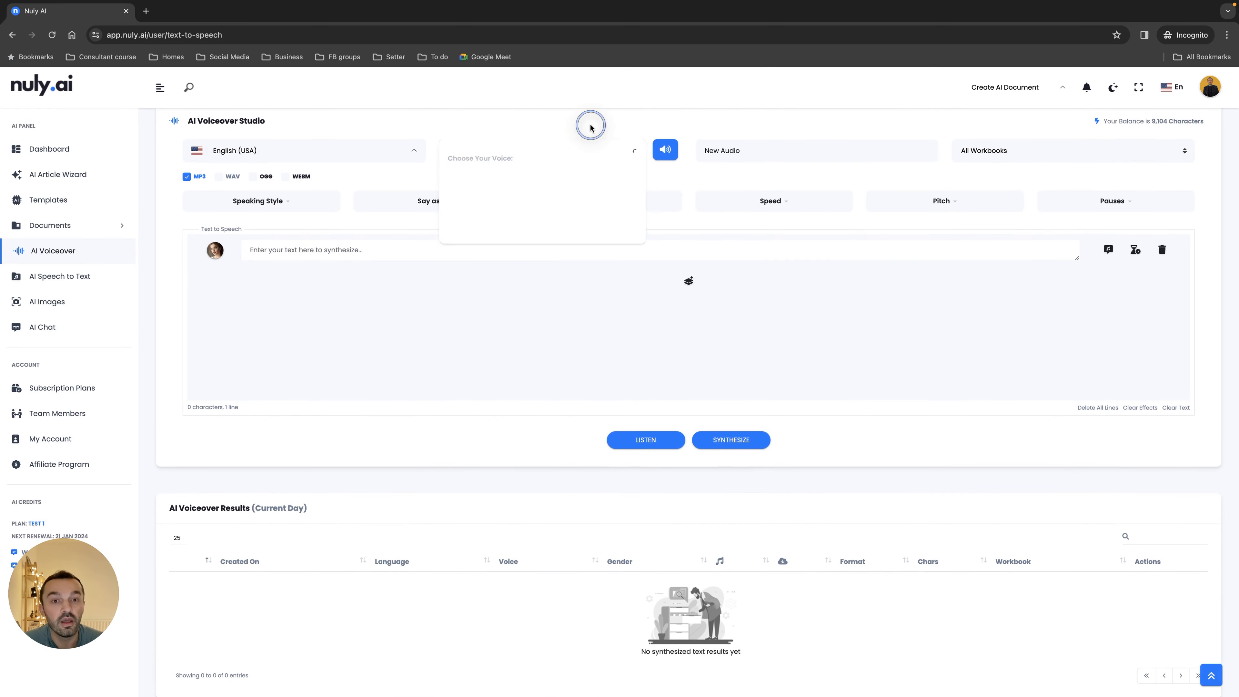
{"action": "left_click", "coordinate": [570, 157]}
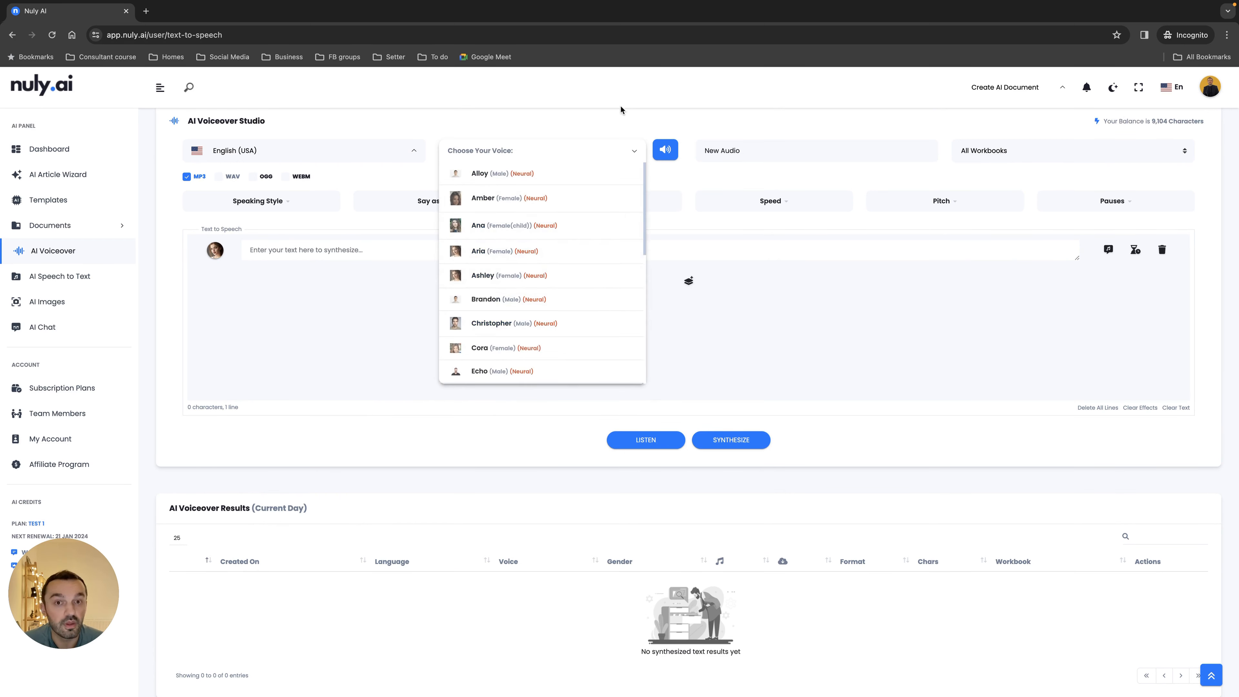
- Rename the audio as "Test 1"
{"action": "left_click", "coordinate": [744, 150]}
{"action": "triple_click", "coordinate": [751, 150]}
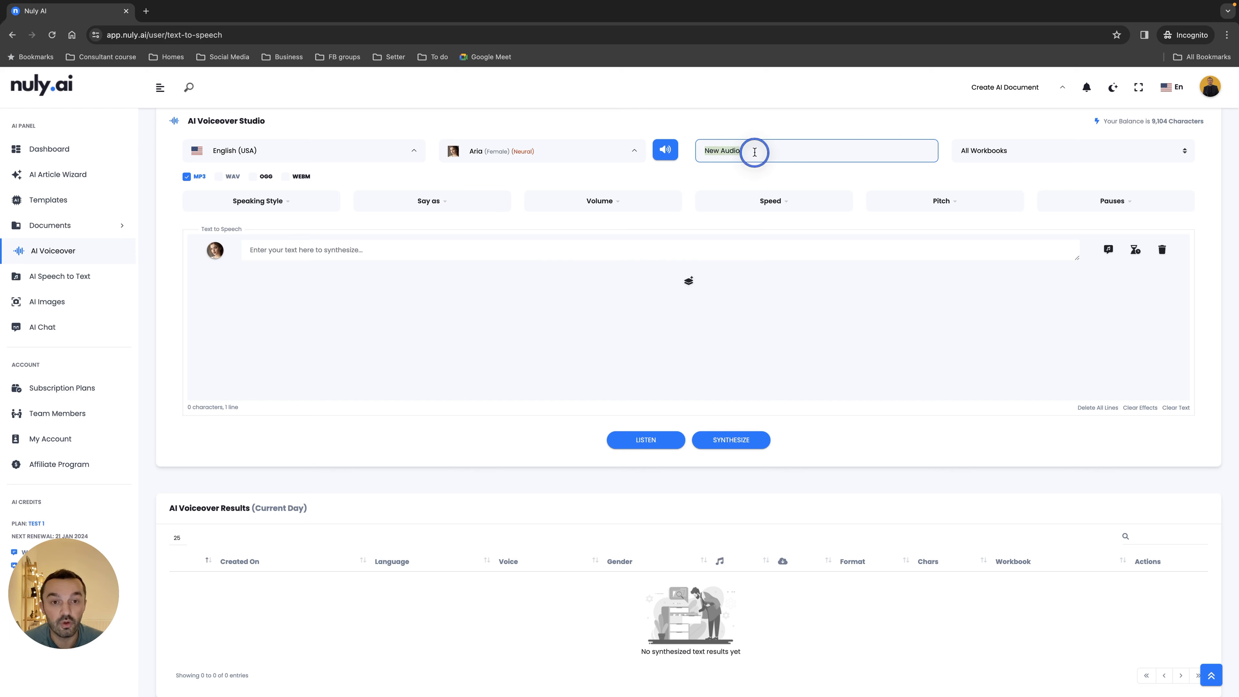
{"action": "type", "text": "Test 1"}
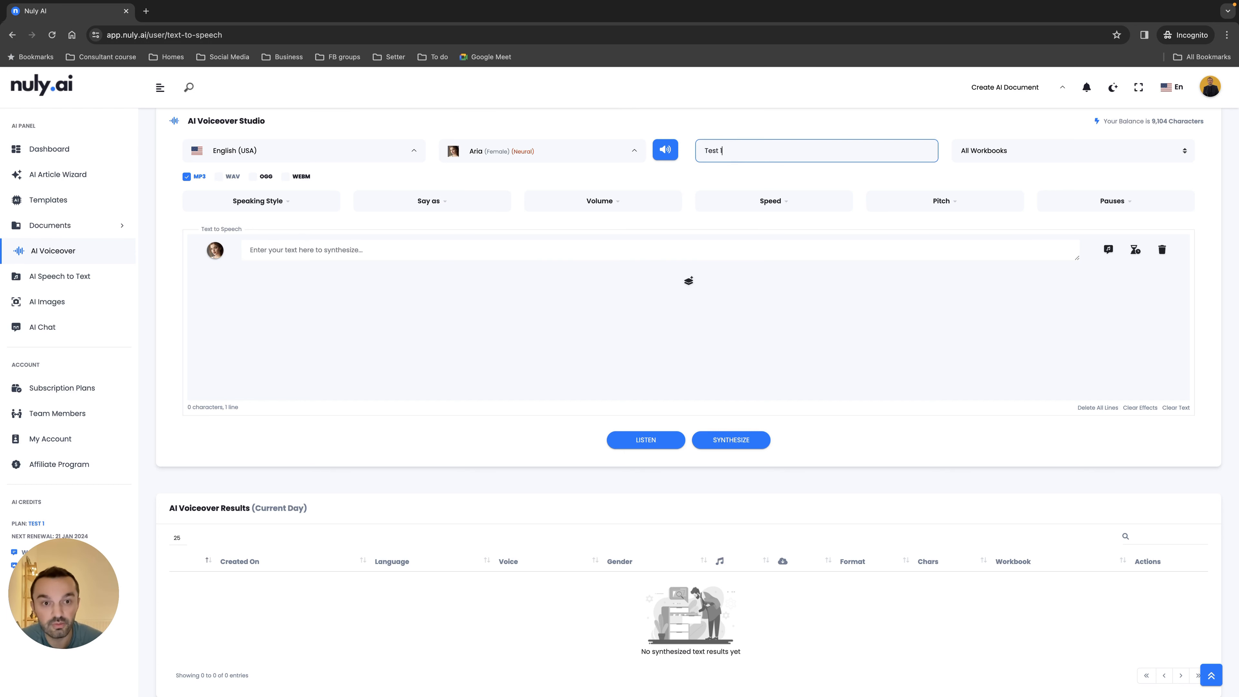
- Check which workbooks are available for storing the audio, leaving the selection as it is
{"action": "left_click", "coordinate": [1038, 148]}
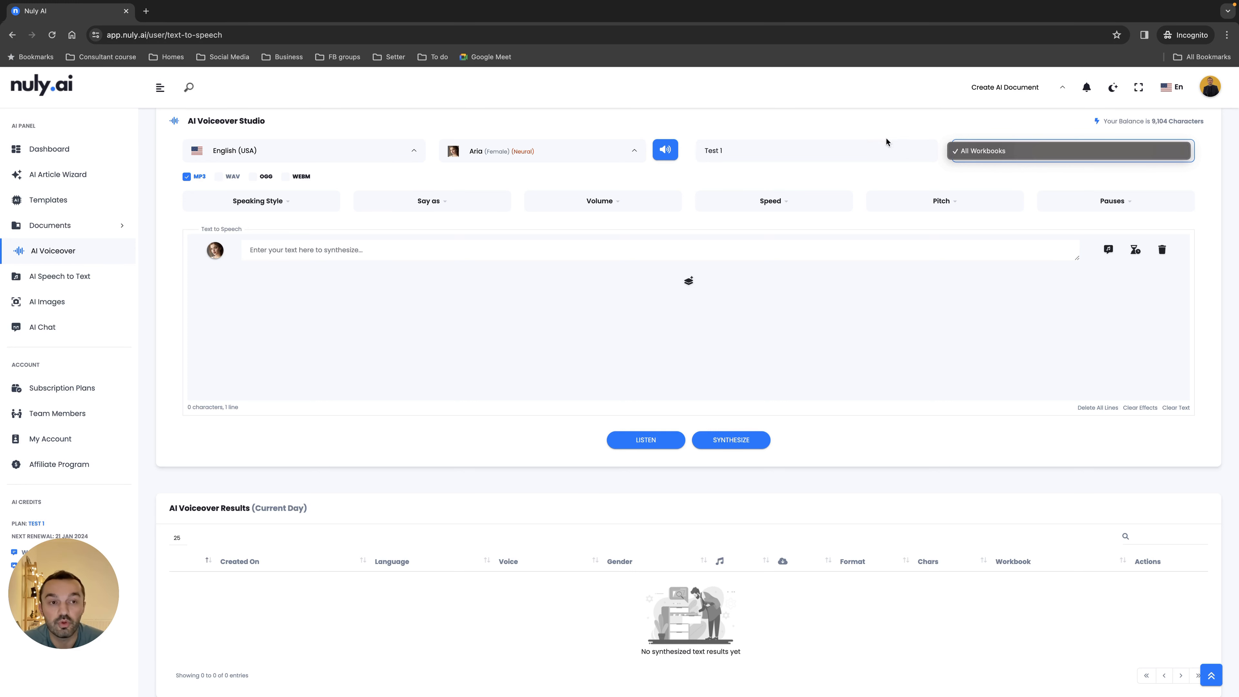
{"action": "left_click", "coordinate": [790, 119]}
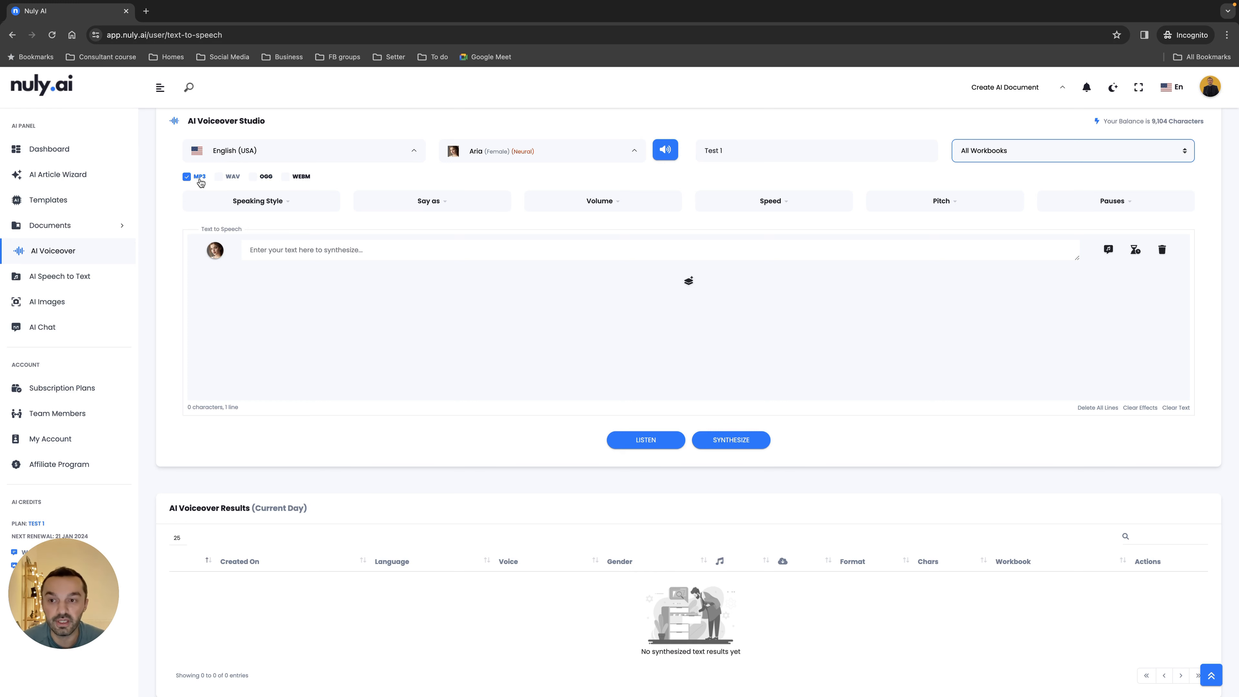
{"action": "left_click", "coordinate": [349, 169]}
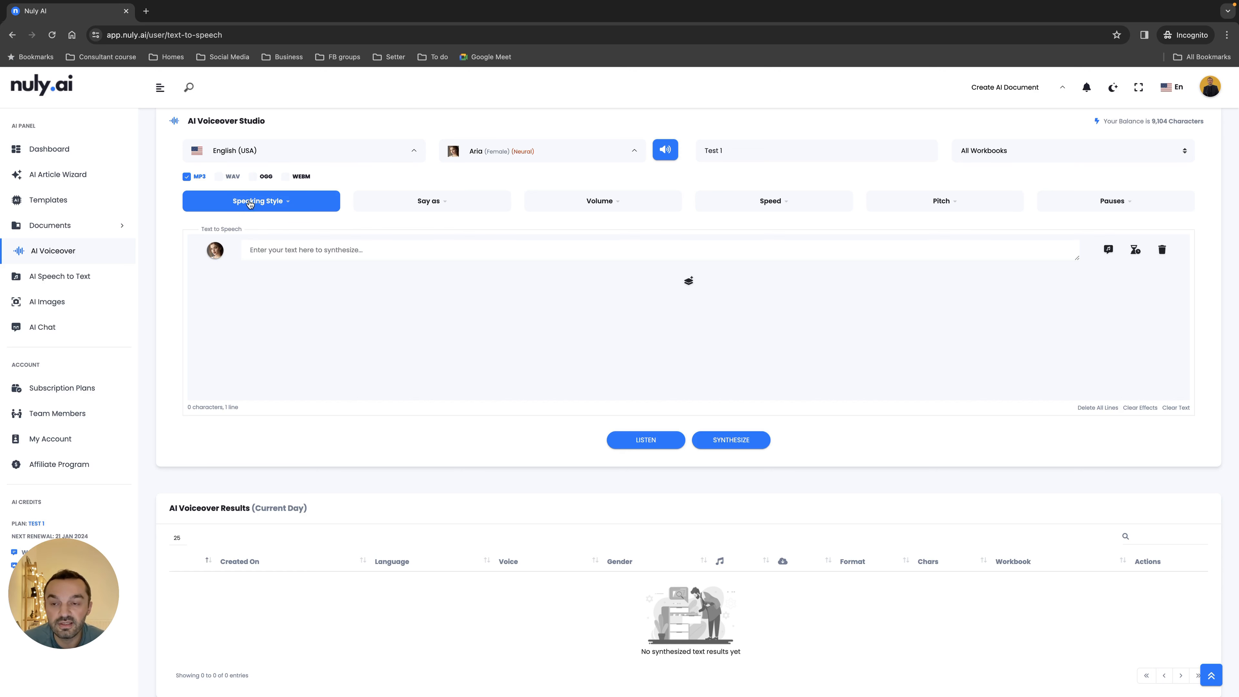
- Examine the speaking style and say-as options available for the Aria voice
{"action": "left_click", "coordinate": [286, 205]}
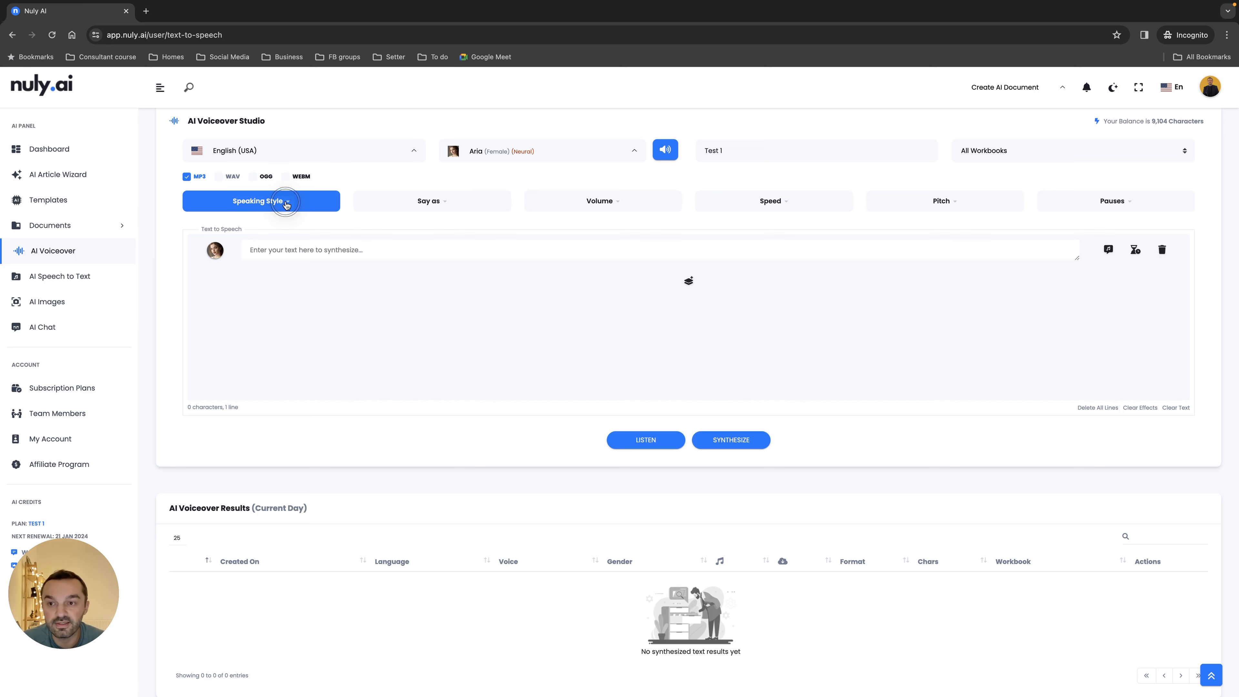
{"action": "left_click", "coordinate": [287, 205]}
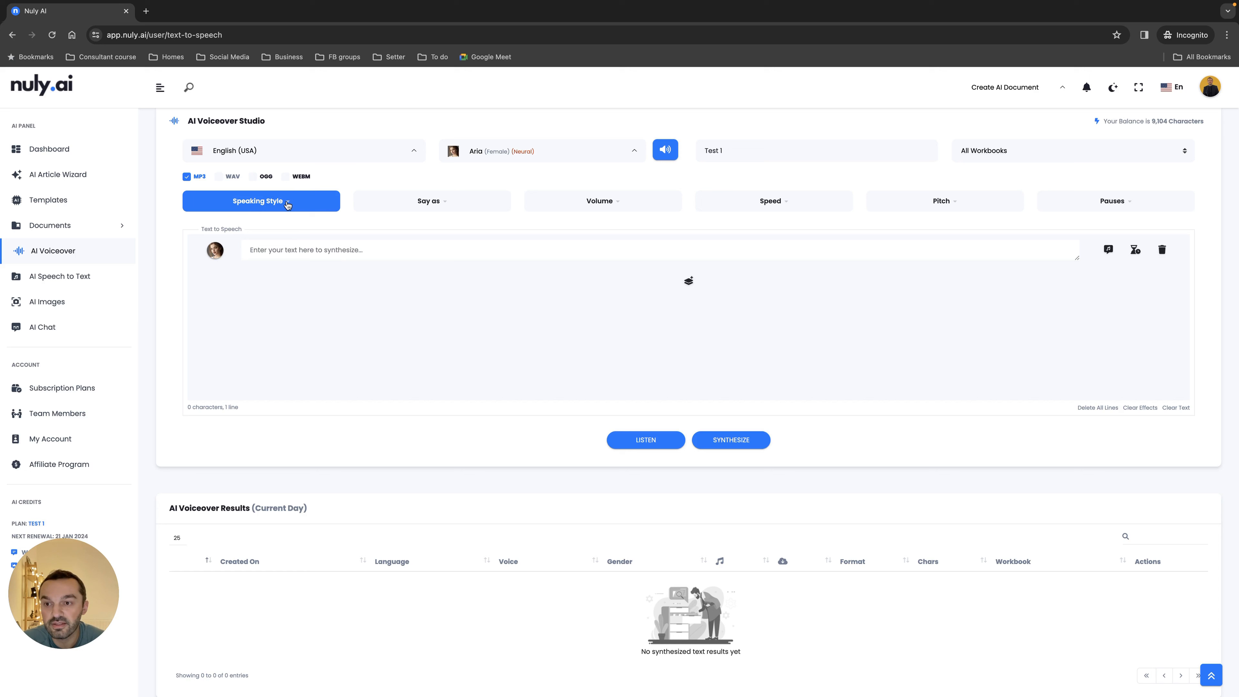
{"action": "left_click", "coordinate": [258, 204]}
{"action": "left_click", "coordinate": [258, 204]}
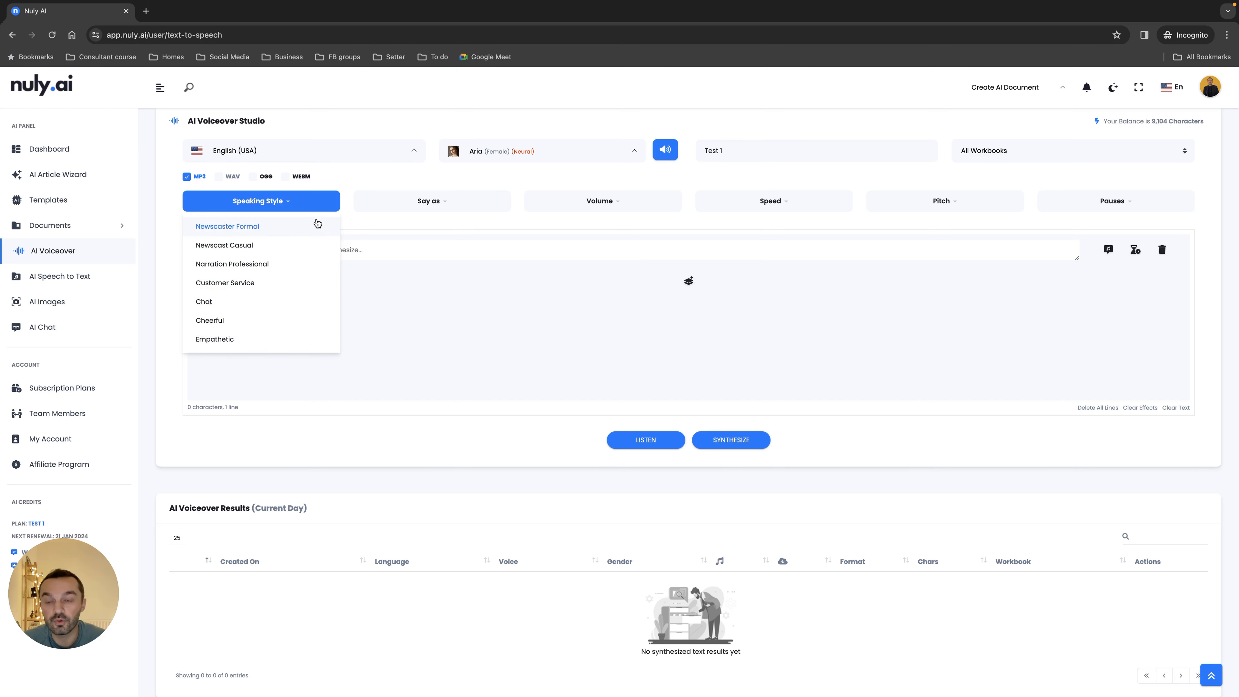
{"action": "left_click", "coordinate": [461, 202]}
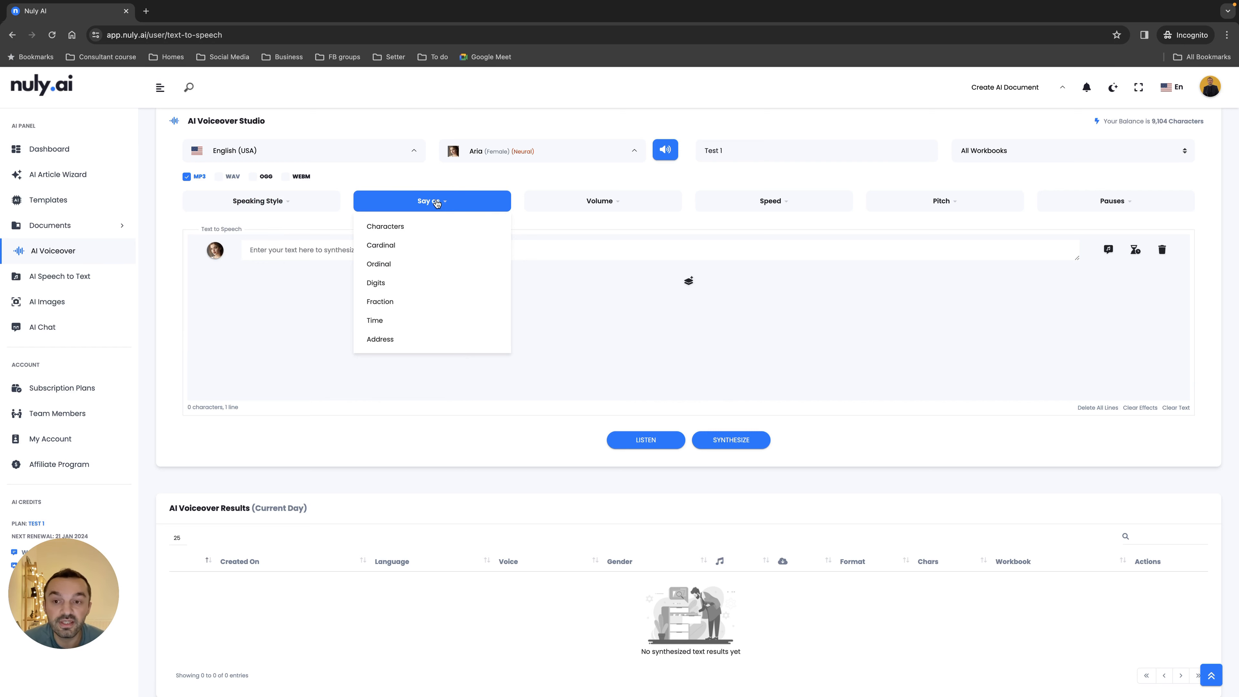
{"action": "left_click", "coordinate": [428, 208]}
{"action": "left_click", "coordinate": [437, 199]}
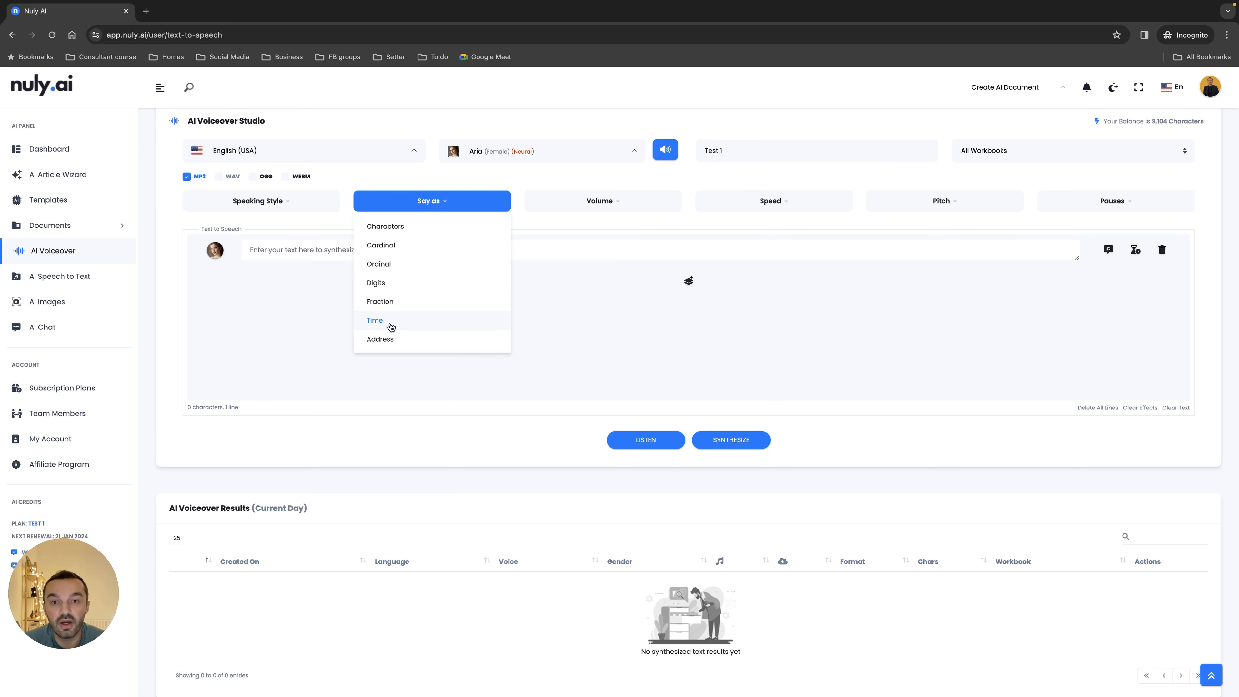
- Examine the volume, speed, pitch and pause options without applying any of them
{"action": "left_click", "coordinate": [615, 203]}
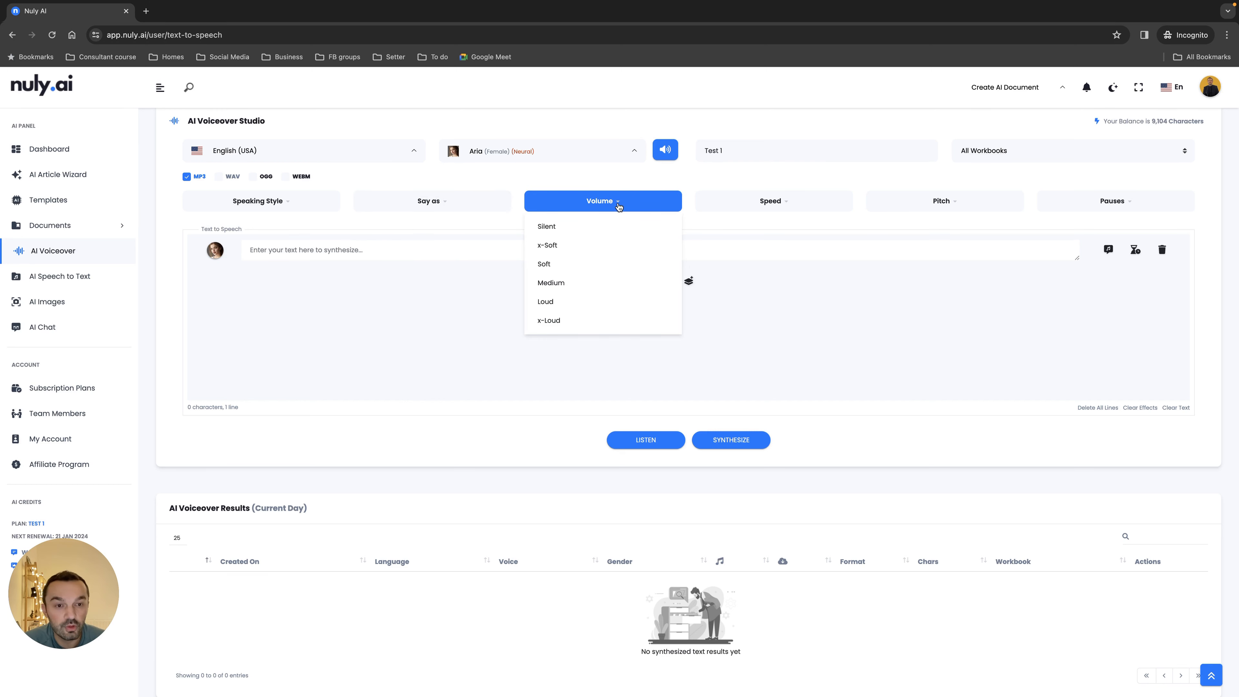
{"action": "left_click", "coordinate": [760, 201]}
{"action": "left_click", "coordinate": [959, 200]}
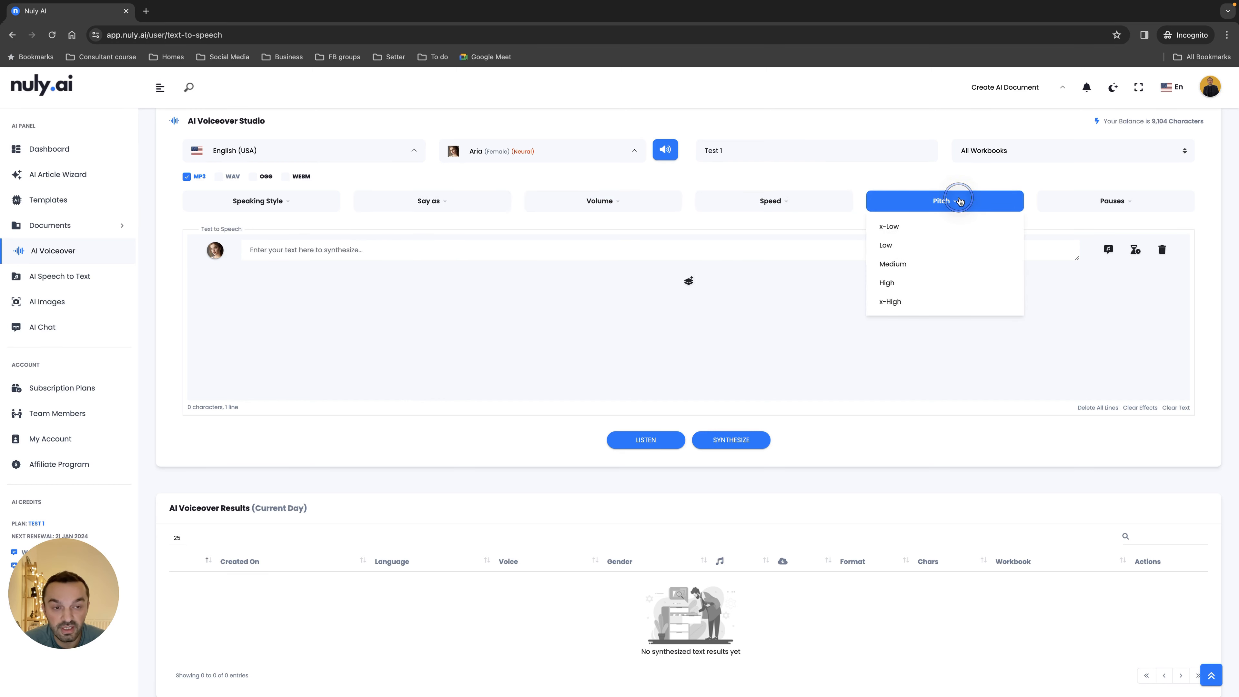
{"action": "left_click", "coordinate": [1112, 200]}
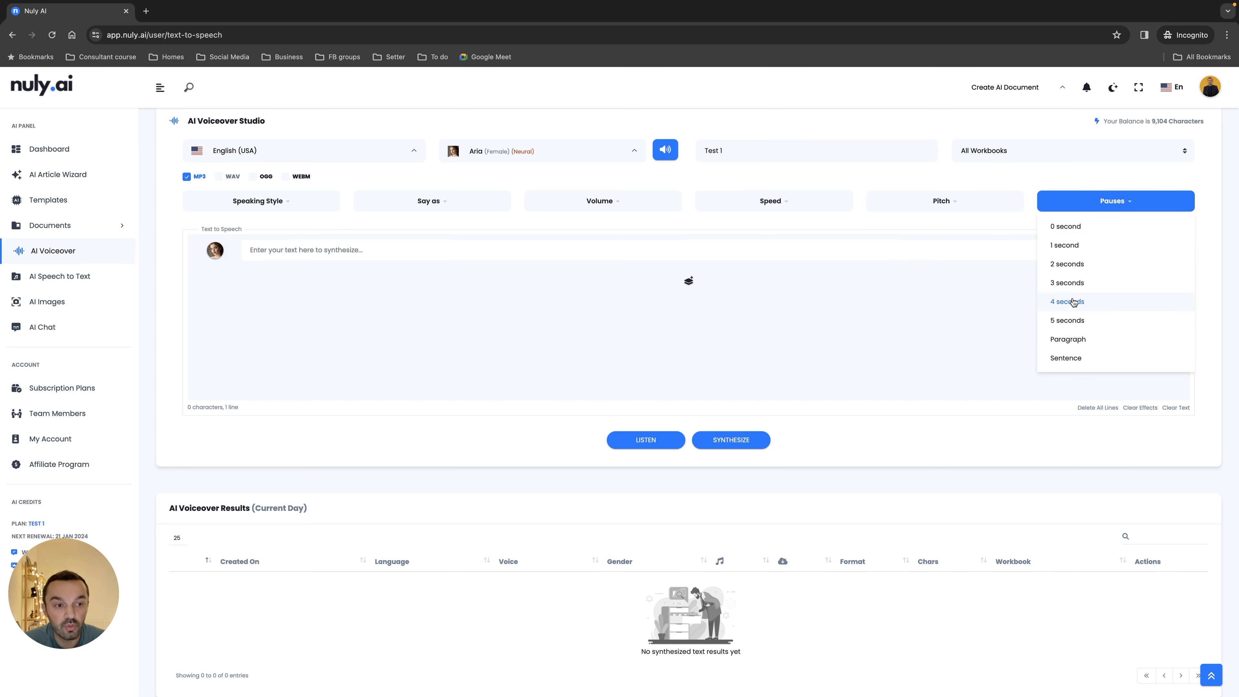
{"action": "left_click", "coordinate": [858, 299]}
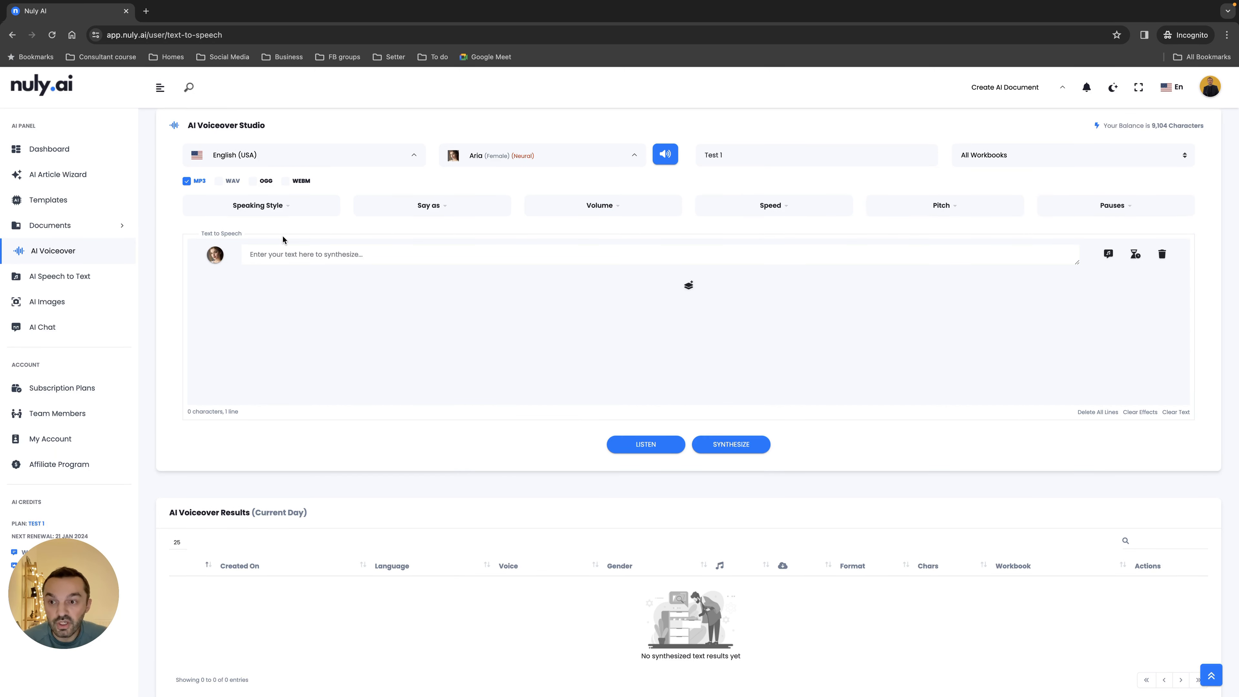
- Fill the first line with the Nuly AI text about human sounding voiceovers in more than one hundred and twenty languages, and preview its speech
{"action": "left_click", "coordinate": [268, 255]}
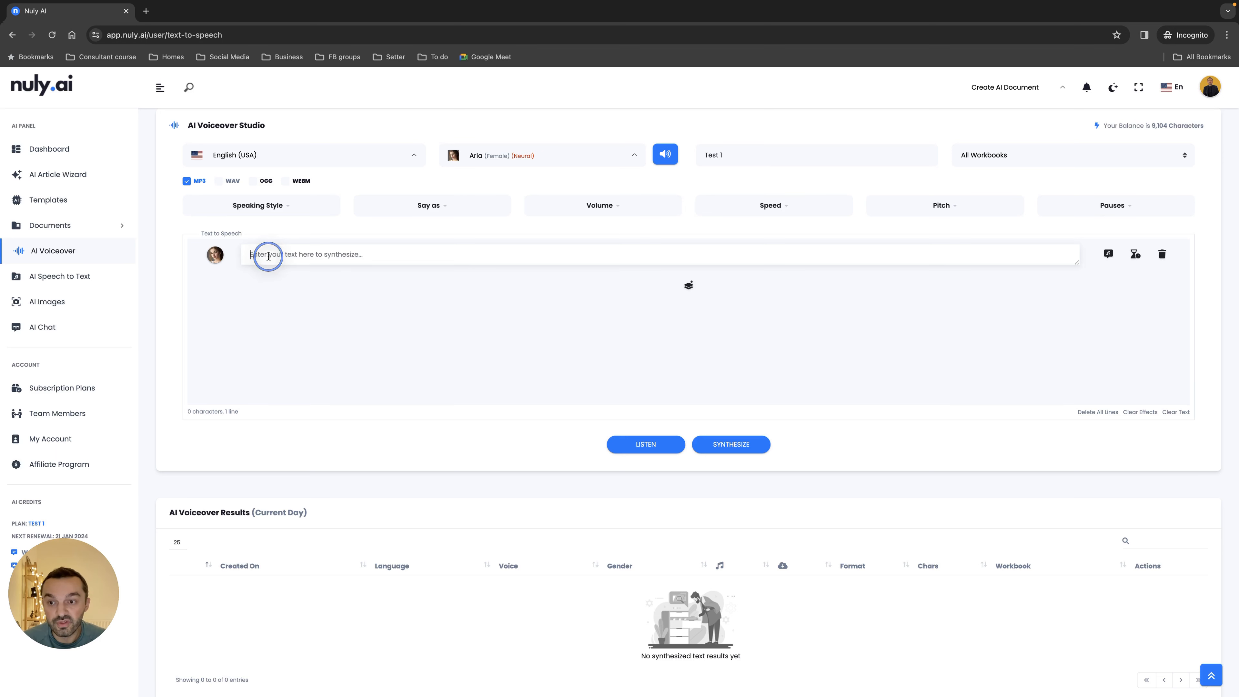
{"action": "type", "text": "Nuly AI can generate human sounding voiceovers in more than one hundred and twenty languages. You can create educational videos or mix up to 20 voices to create conversations."}
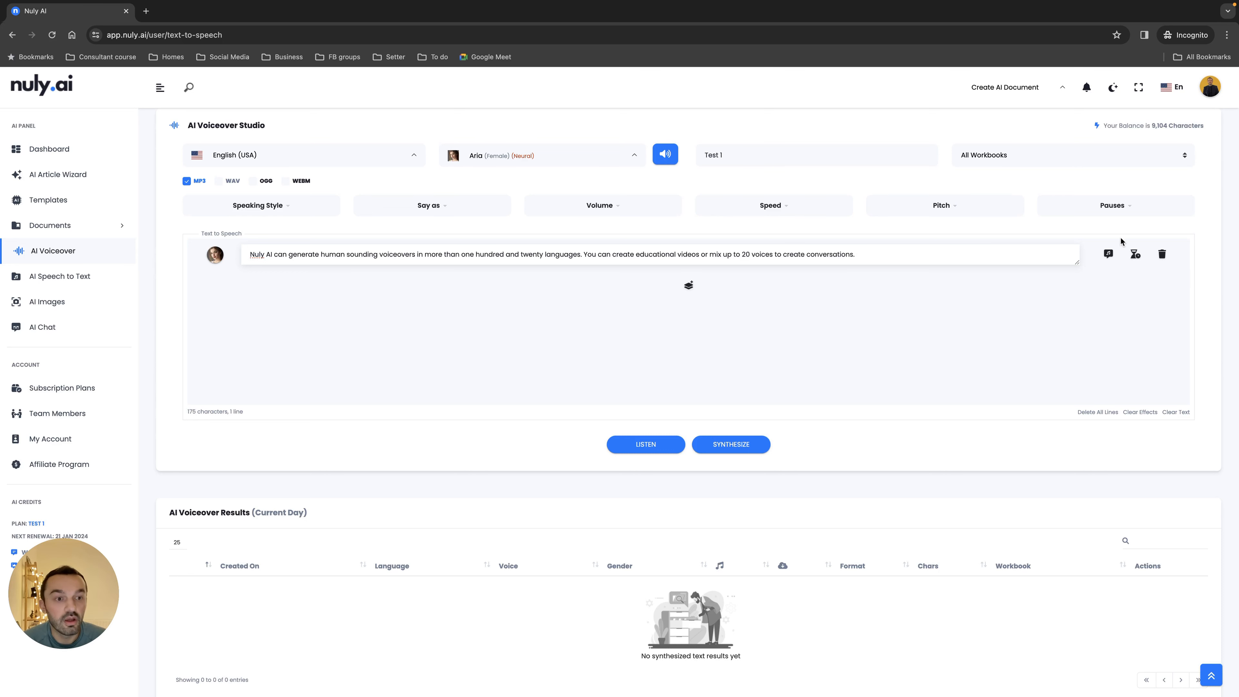
{"action": "left_click", "coordinate": [1108, 253]}
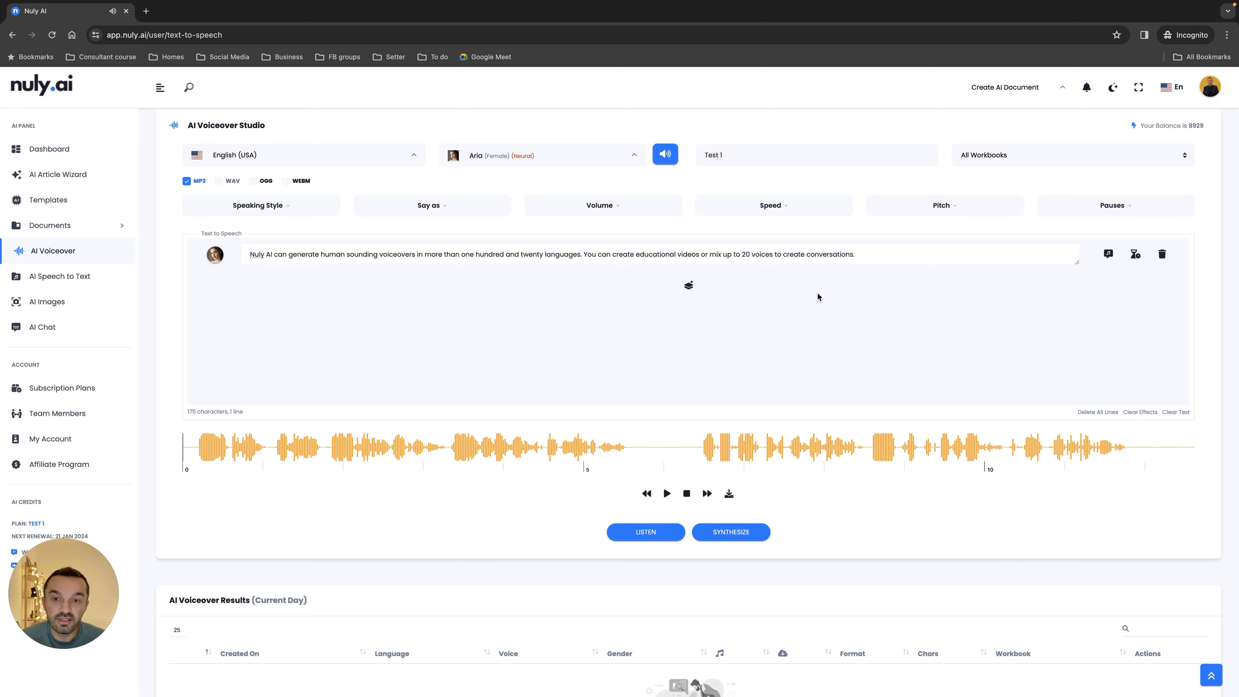
- Add a second empty text line and change the selected voice to Alloy (Male) (Neural)
{"action": "left_click", "coordinate": [689, 287]}
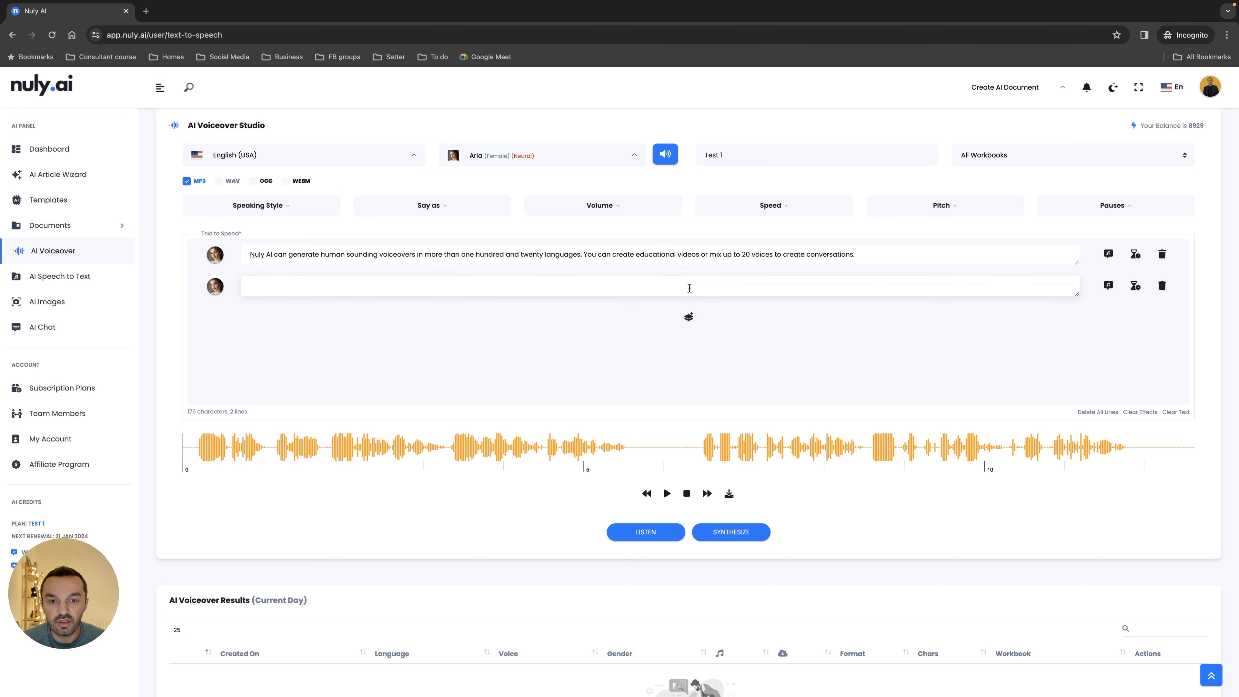
{"action": "left_click", "coordinate": [551, 158]}
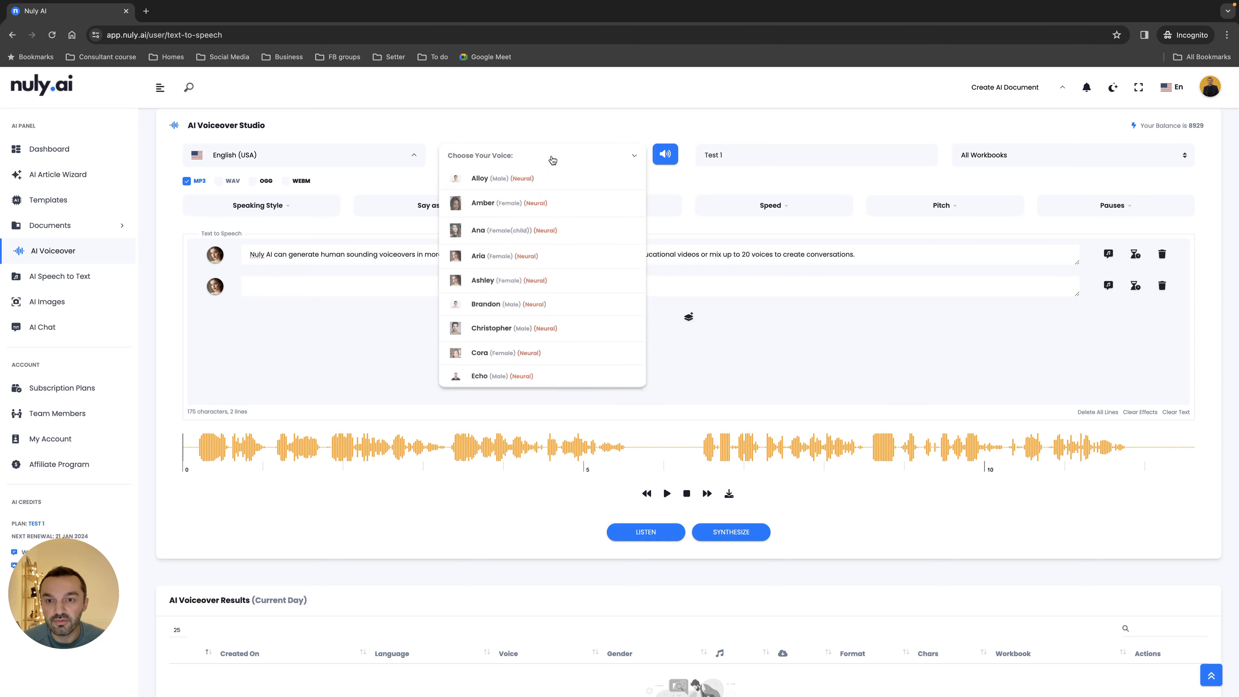
{"action": "left_click", "coordinate": [512, 178]}
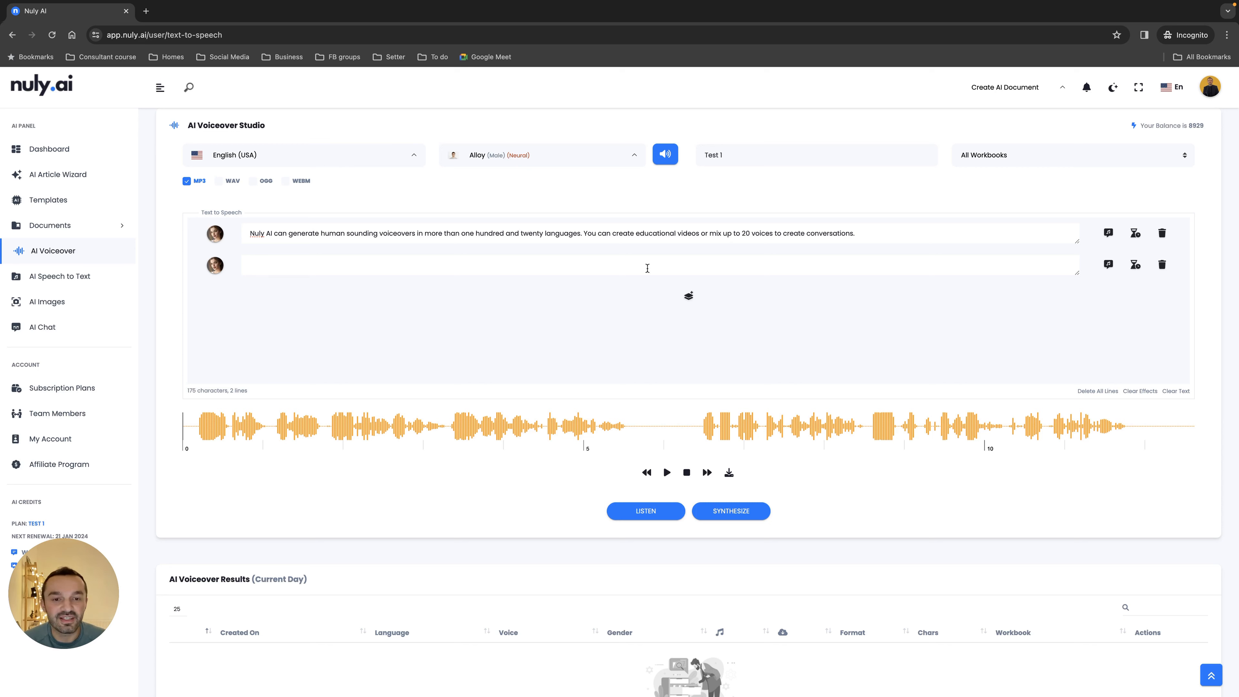
- Add a line in Alloy's voice containing the same Nuly AI text as the first line, and preview its speech
{"action": "left_click", "coordinate": [688, 296]}
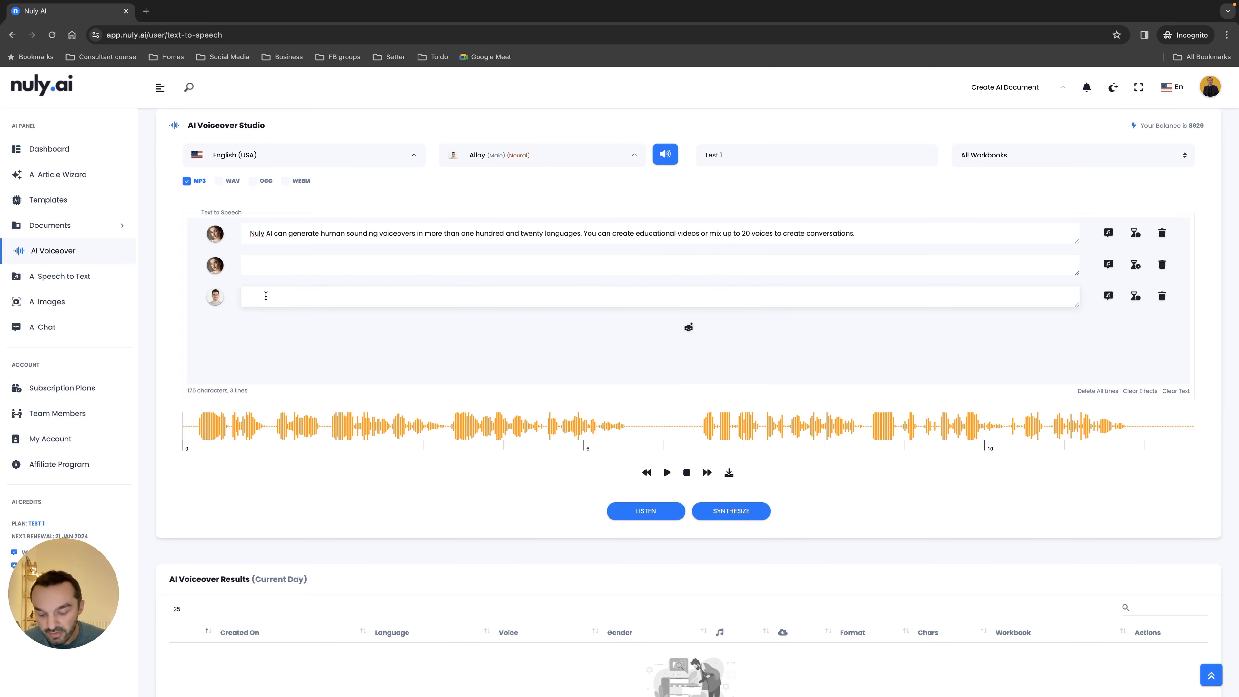
{"action": "type", "text": "Nuly AI can generate human sounding voiceovers in more than one hundred and twenty languages. You can create educational videos or mix up to 20 voices to create conversations."}
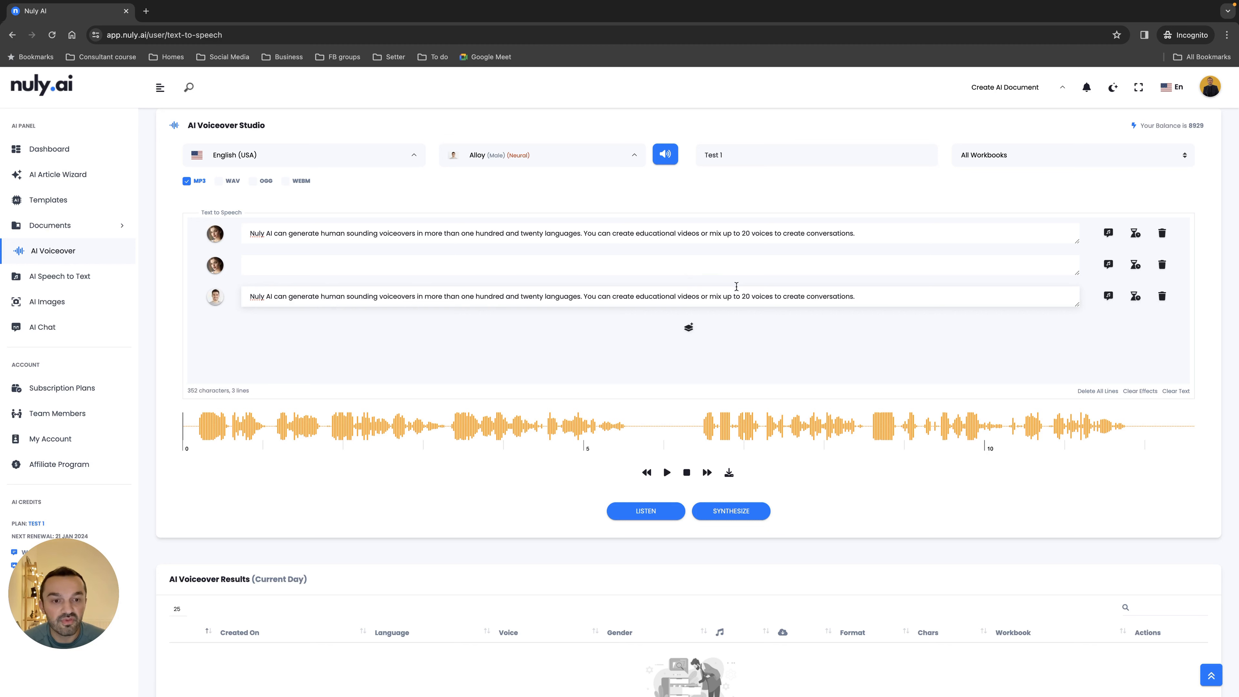
{"action": "left_click", "coordinate": [1108, 297]}
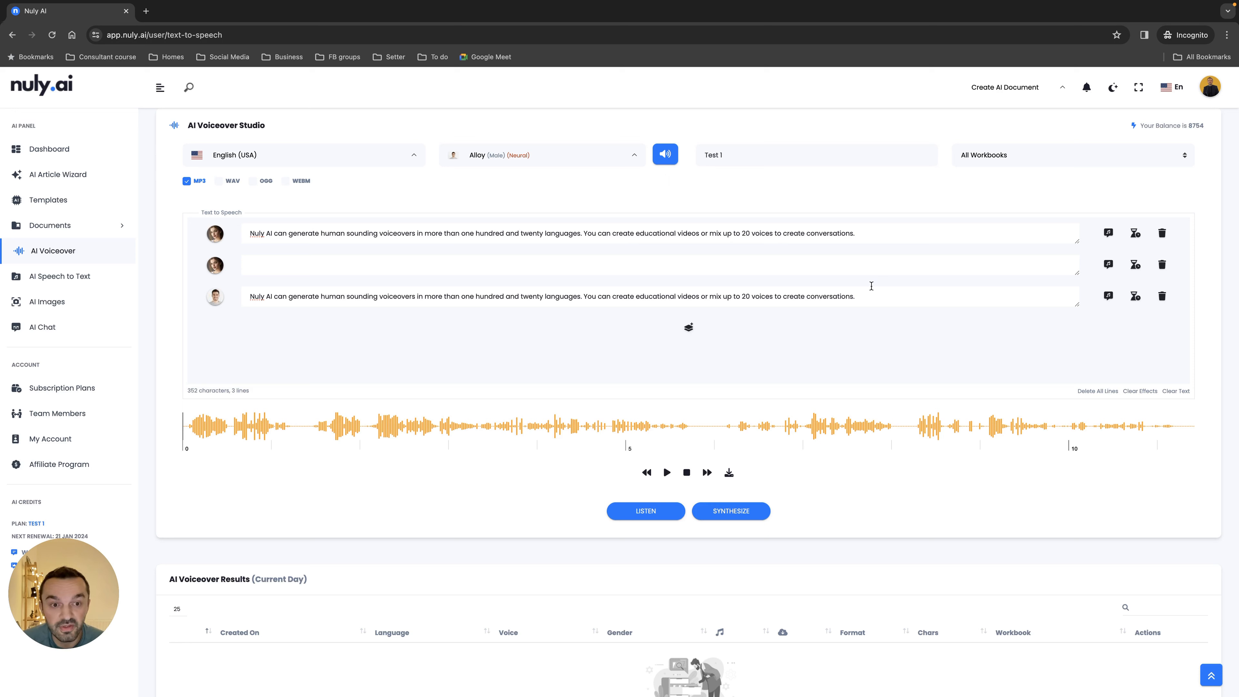
- Delete the empty second line and remove the sentence starting "You can create educational videos" from Aria's line
{"action": "left_click", "coordinate": [1161, 264]}
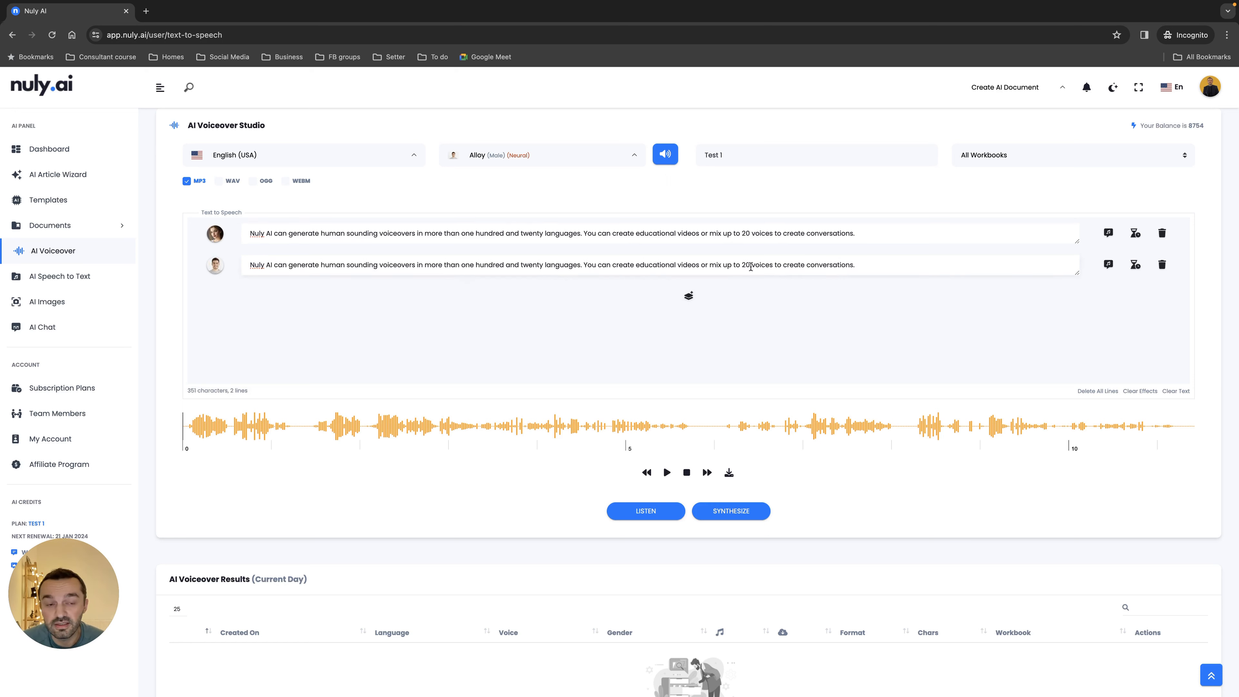
{"action": "left_click_drag", "start_coordinate": [584, 233], "coordinate": [870, 230]}
{"action": "key", "text": "BackSpace"}
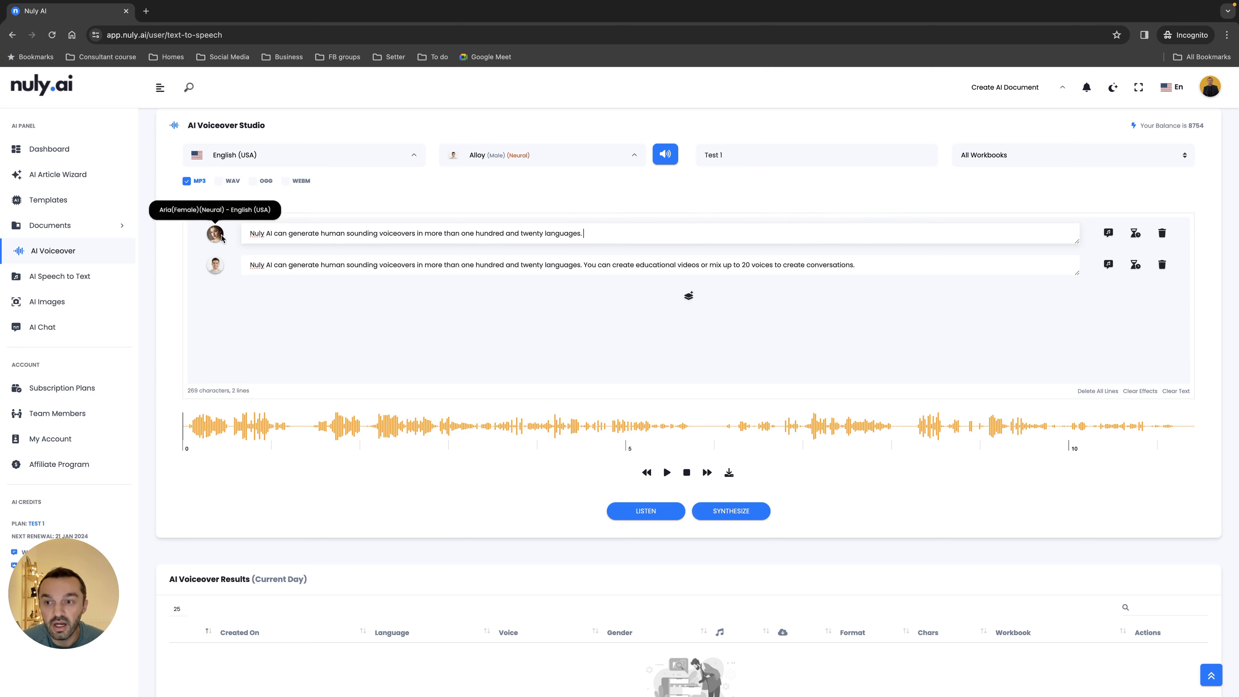
- Remove the first sentence from Alloy's line, keeping only "You can create educational videos or mix up to 20 voices to create conversations."
{"action": "left_click", "coordinate": [584, 267]}
{"action": "left_click_drag", "start_coordinate": [584, 267], "coordinate": [235, 266]}
{"action": "key", "text": "BackSpace"}
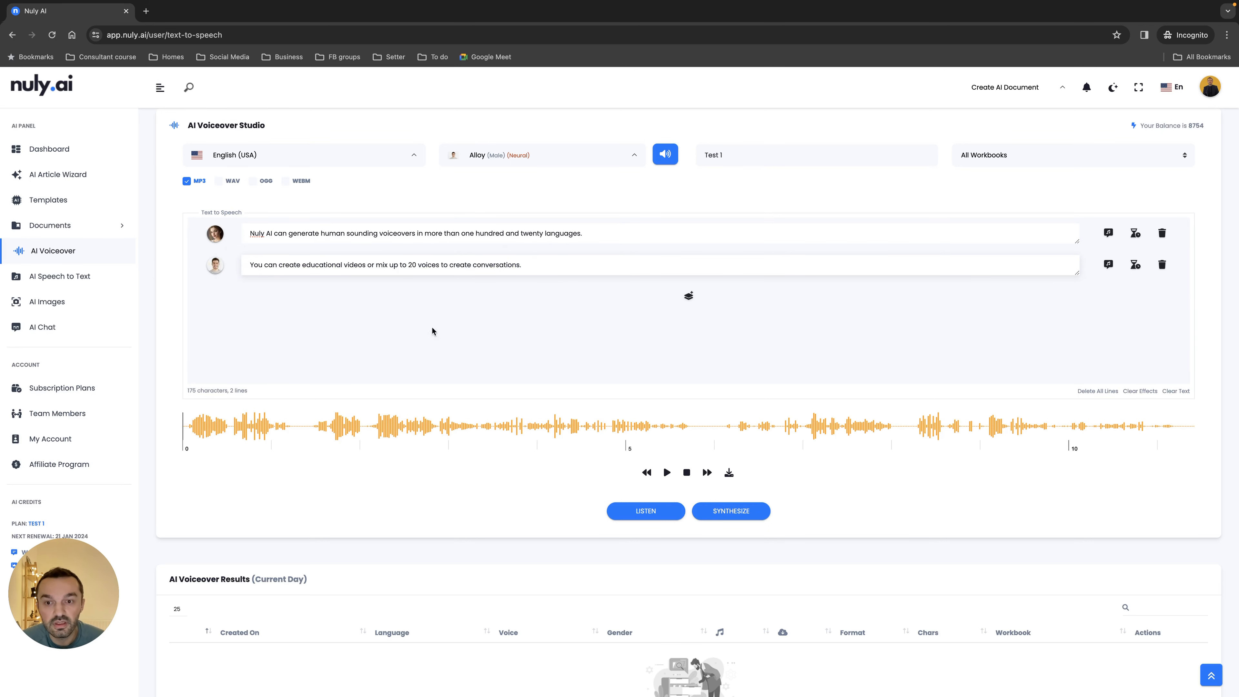
{"action": "left_click", "coordinate": [493, 331]}
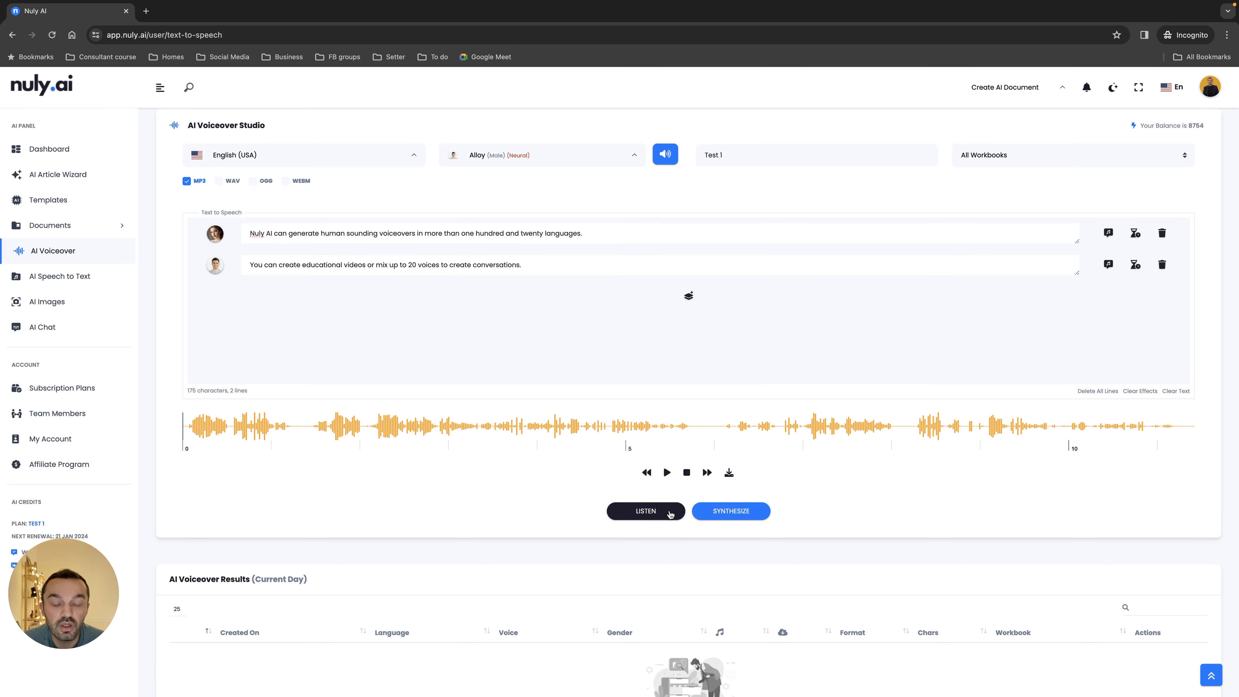
- Synthesize the two-voice voiceover as an MP3 and preview the combined Aria and Alloy speech
{"action": "left_click", "coordinate": [738, 514]}
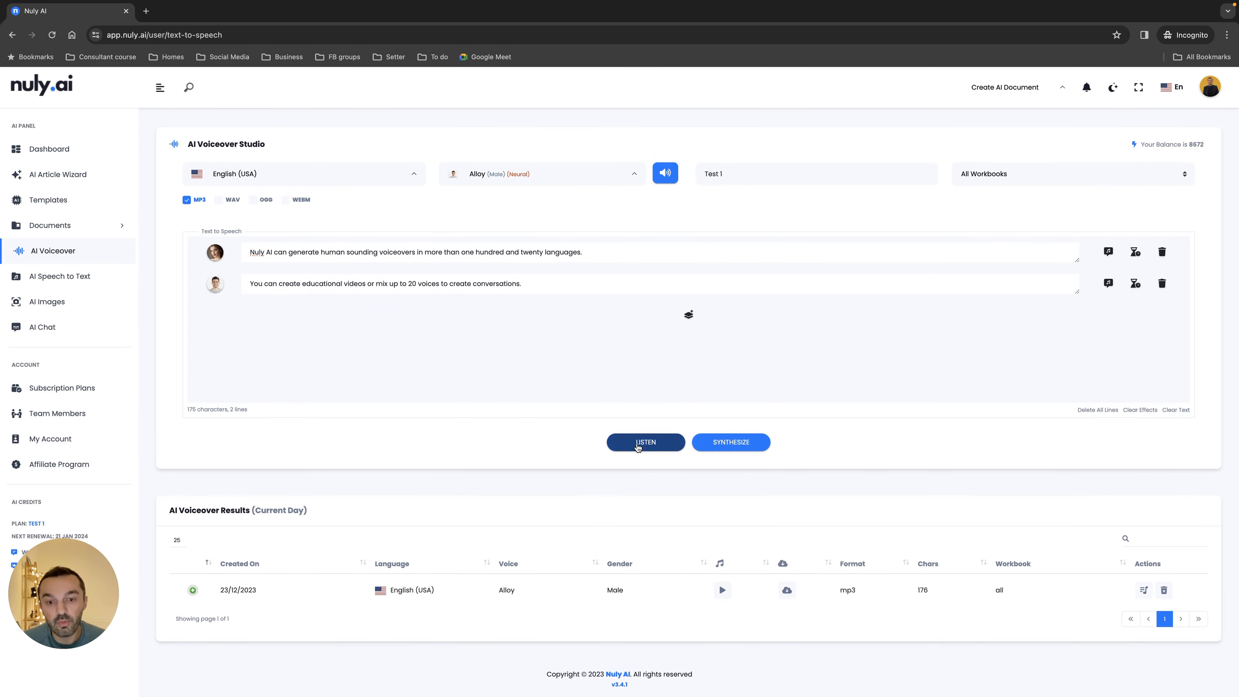
{"action": "left_click", "coordinate": [637, 445]}
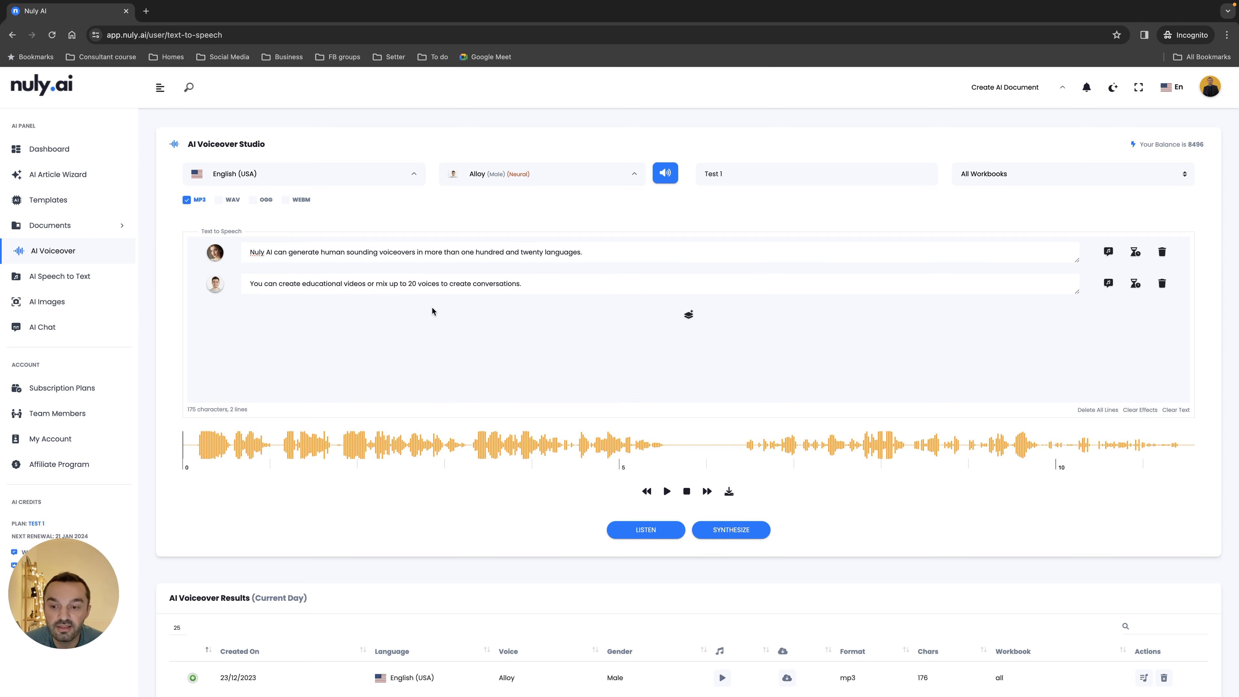
- Expand the synthesized voiceover in the current day's results and examine its title, text and playback and download options
{"action": "scroll", "coordinate": [431, 312], "scroll_direction": "down", "scroll_amount": 1}
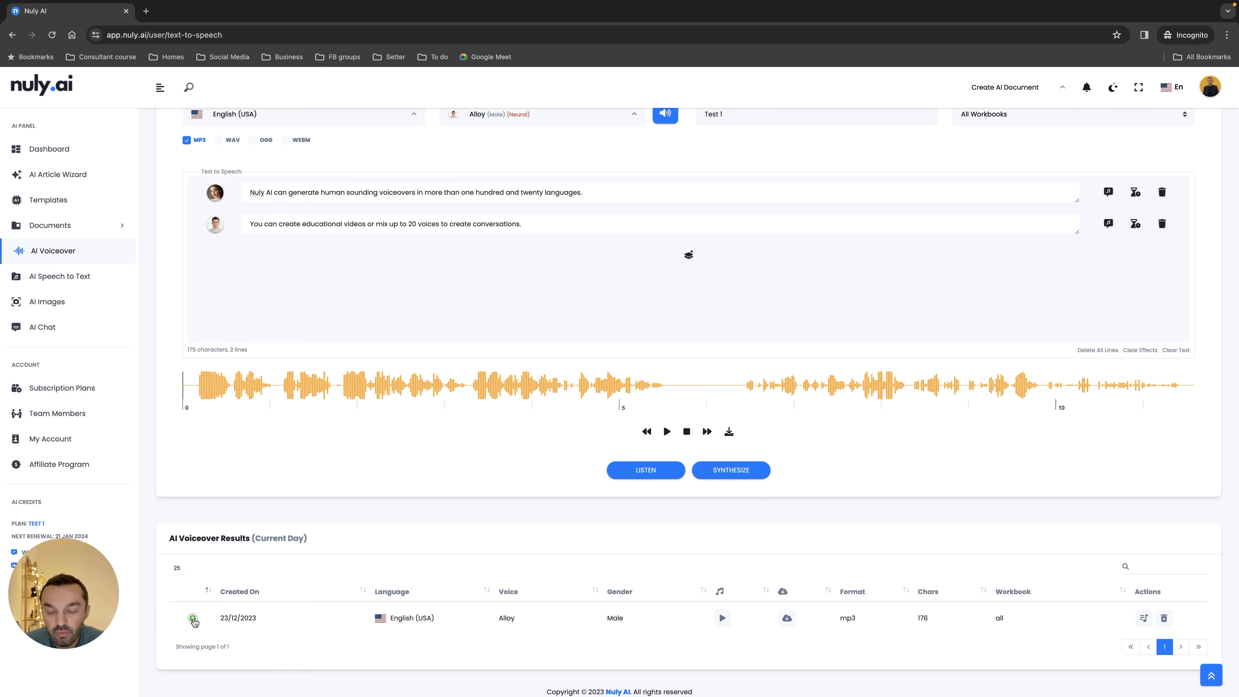
{"action": "left_click", "coordinate": [192, 619]}
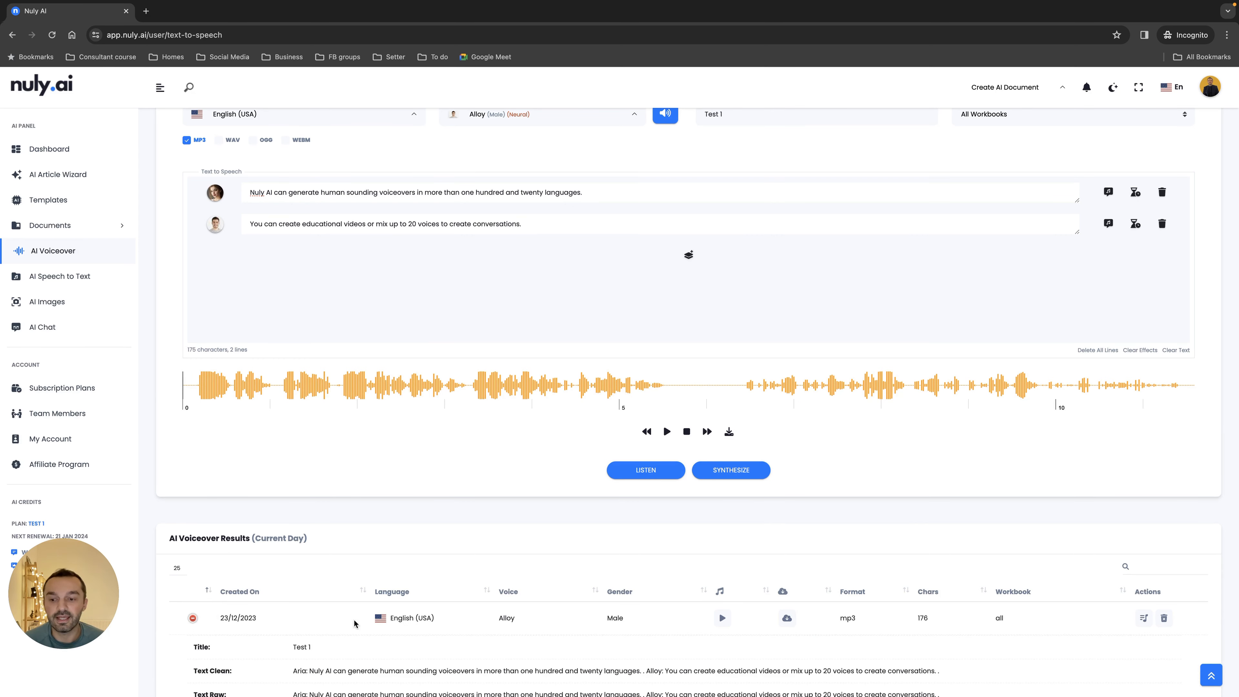
{"action": "scroll", "coordinate": [433, 603], "scroll_direction": "down", "scroll_amount": 3}
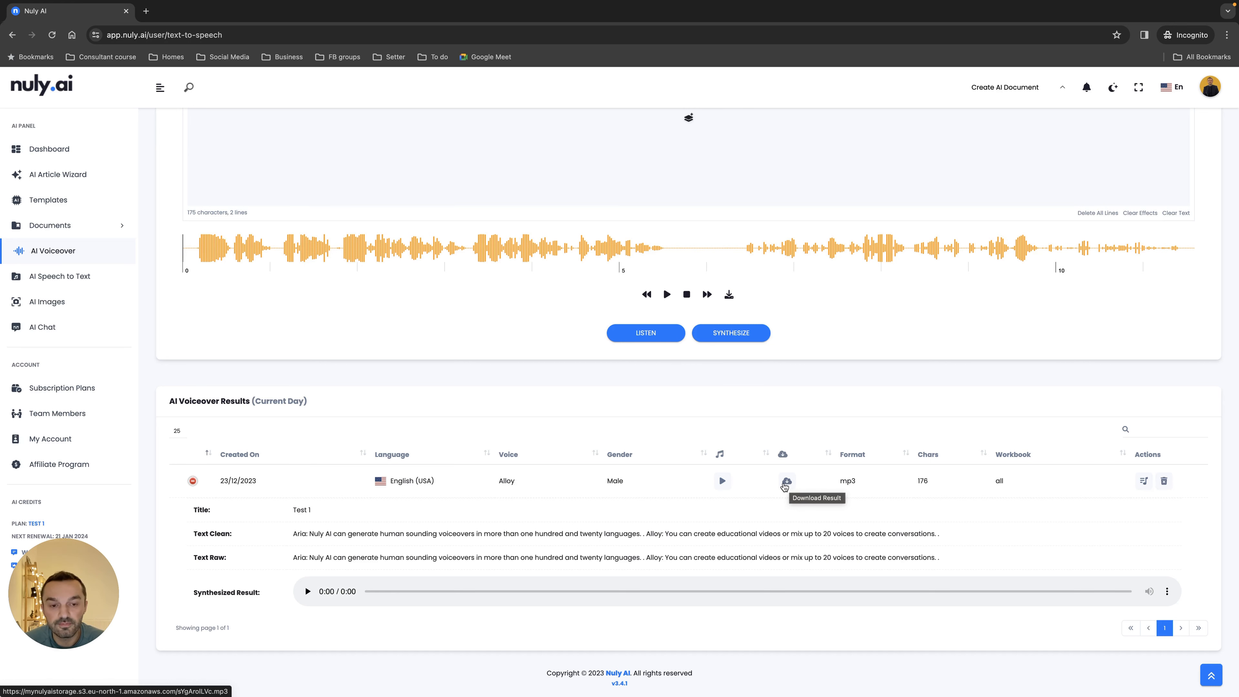
{"action": "scroll", "coordinate": [172, 213], "scroll_direction": "up", "scroll_amount": 4}
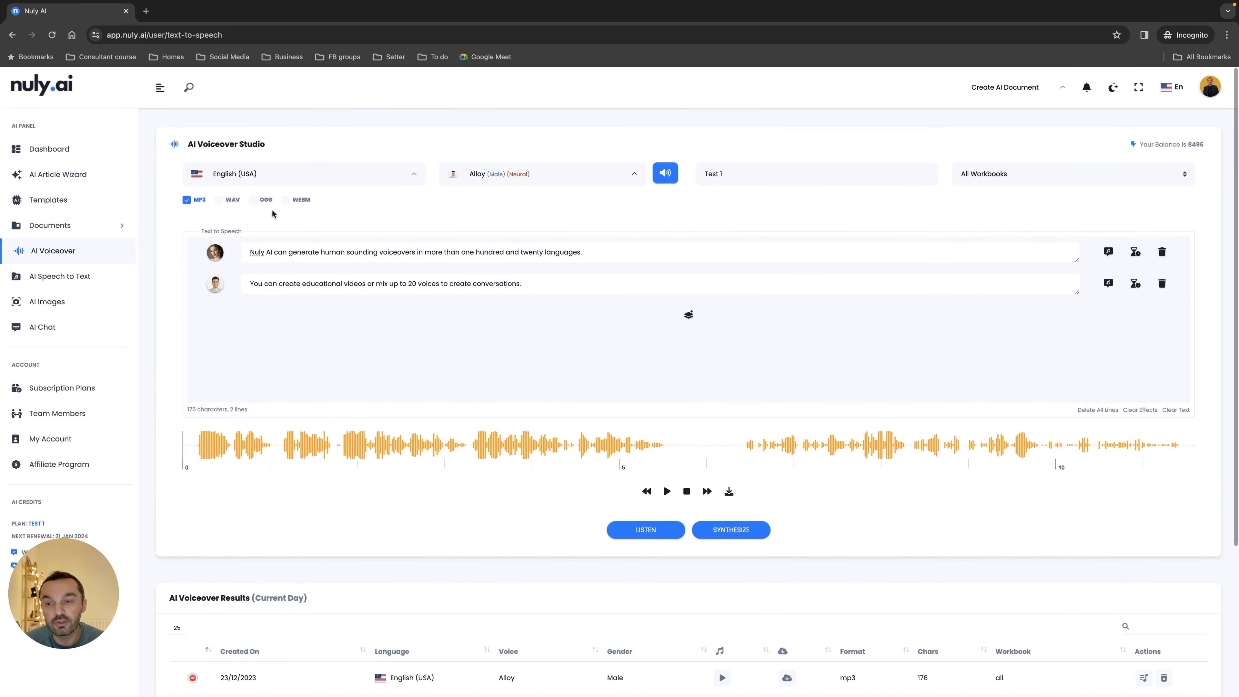
- Open the list of all saved voiceovers and view the details of the "Test 1" entry
{"action": "left_click", "coordinate": [86, 229]}
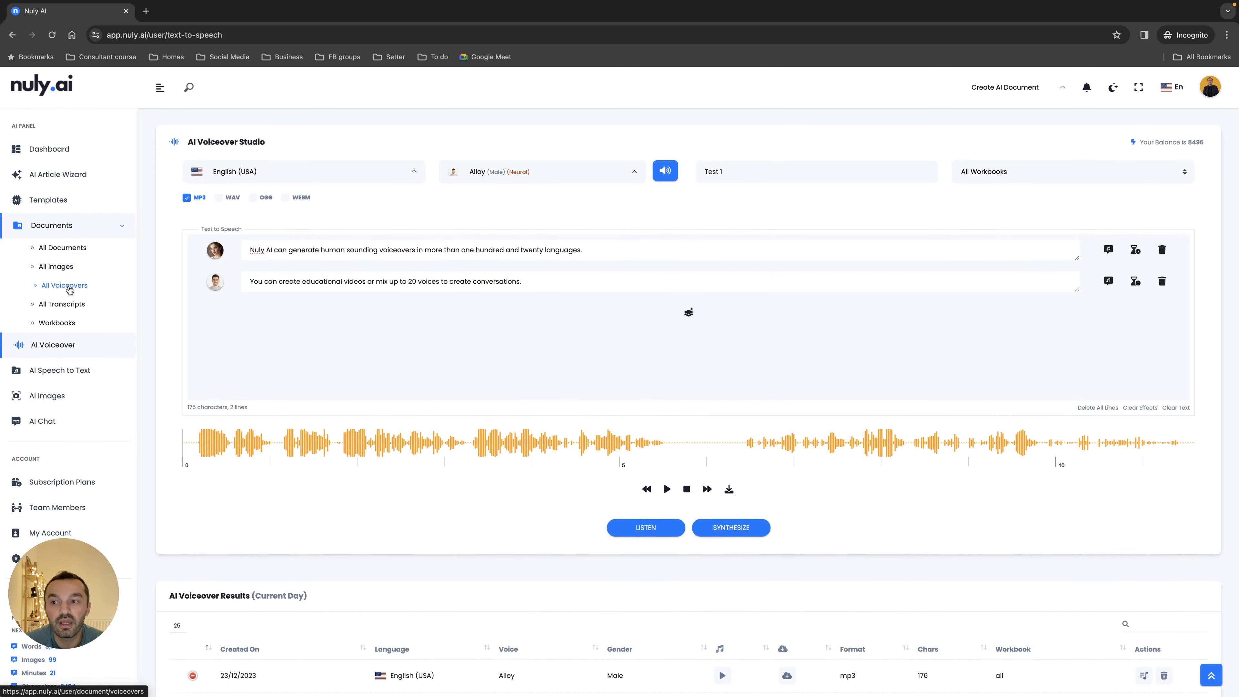
{"action": "left_click", "coordinate": [71, 288]}
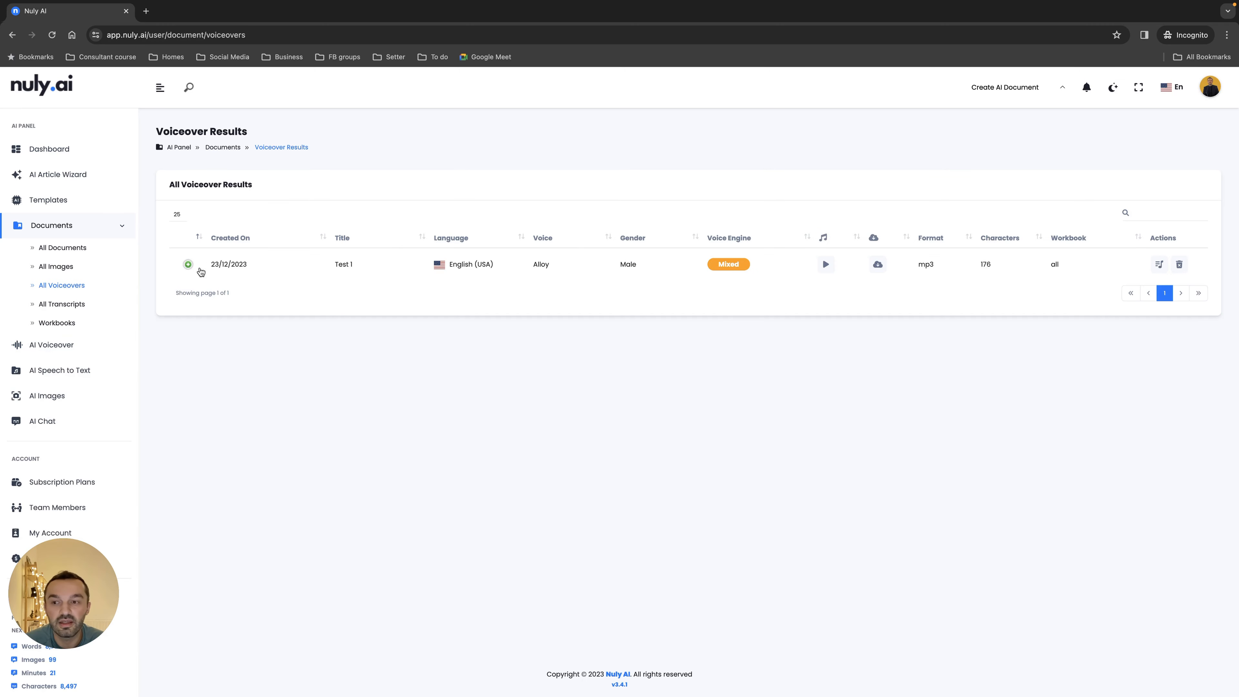
{"action": "left_click", "coordinate": [188, 264]}
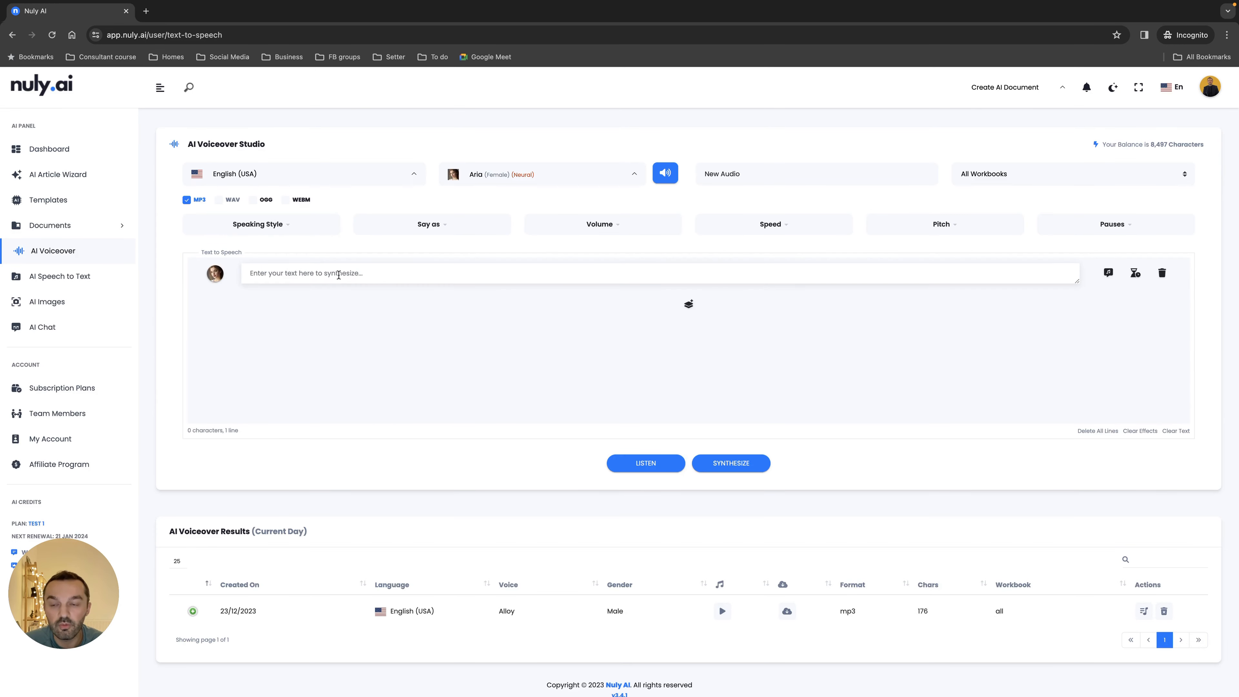
- In a new voiceover, select the Alloy (Male) (Neural) voice and enter the full two-sentence Nuly AI text, ending with "to create conversations."
{"action": "left_click", "coordinate": [308, 273]}
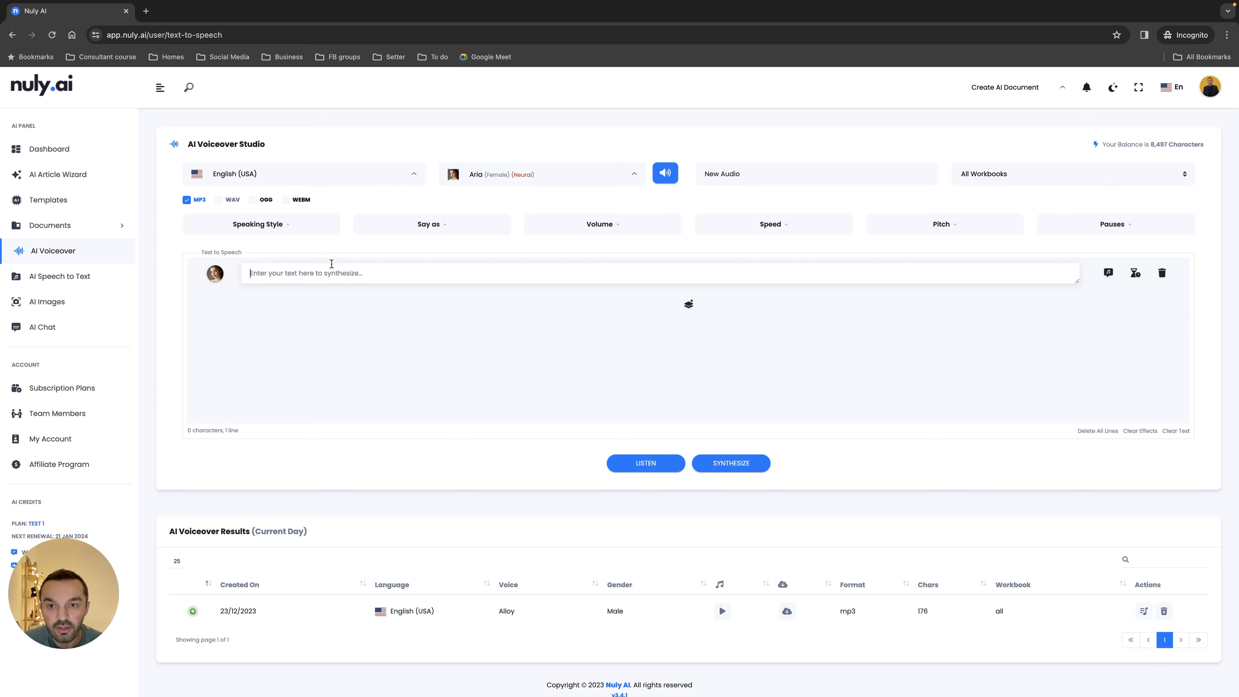
{"action": "left_click", "coordinate": [501, 175]}
{"action": "left_click", "coordinate": [488, 200]}
{"action": "type", "text": "Nuly AI can generate human sounding voiceovers in more than one hundred and twenty languages. You can create educational videos or mix up to 20 voices to create conversations."}
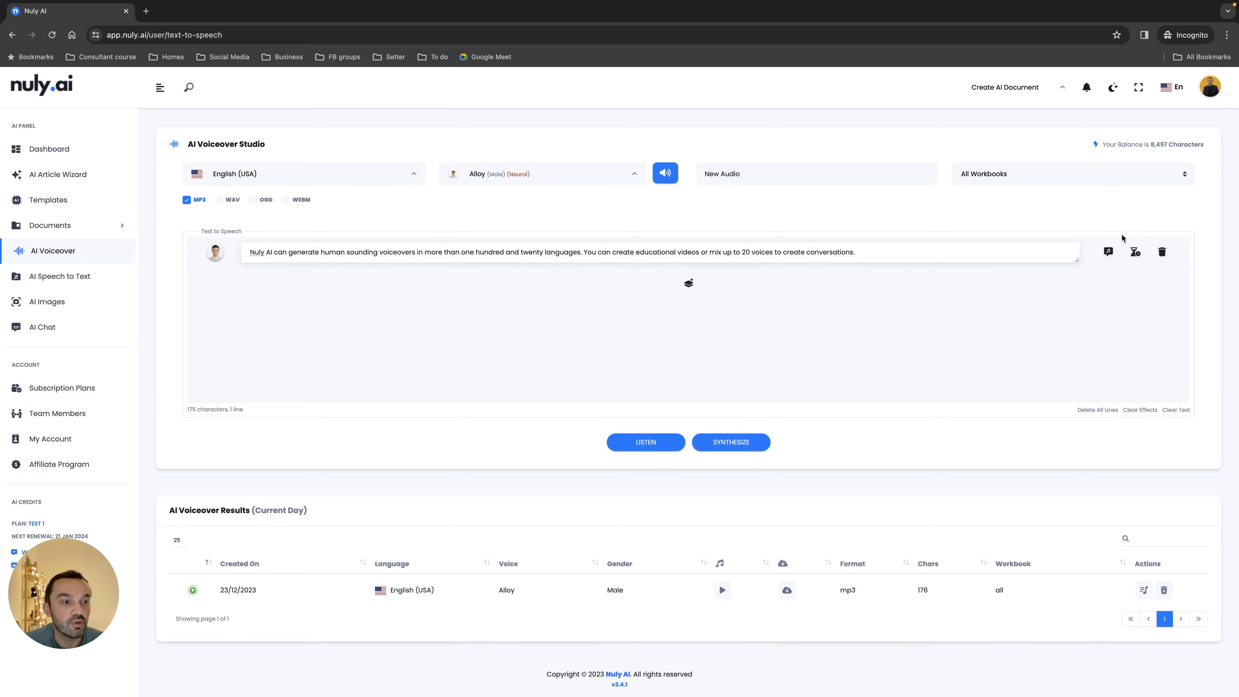
{"action": "left_click", "coordinate": [872, 246]}
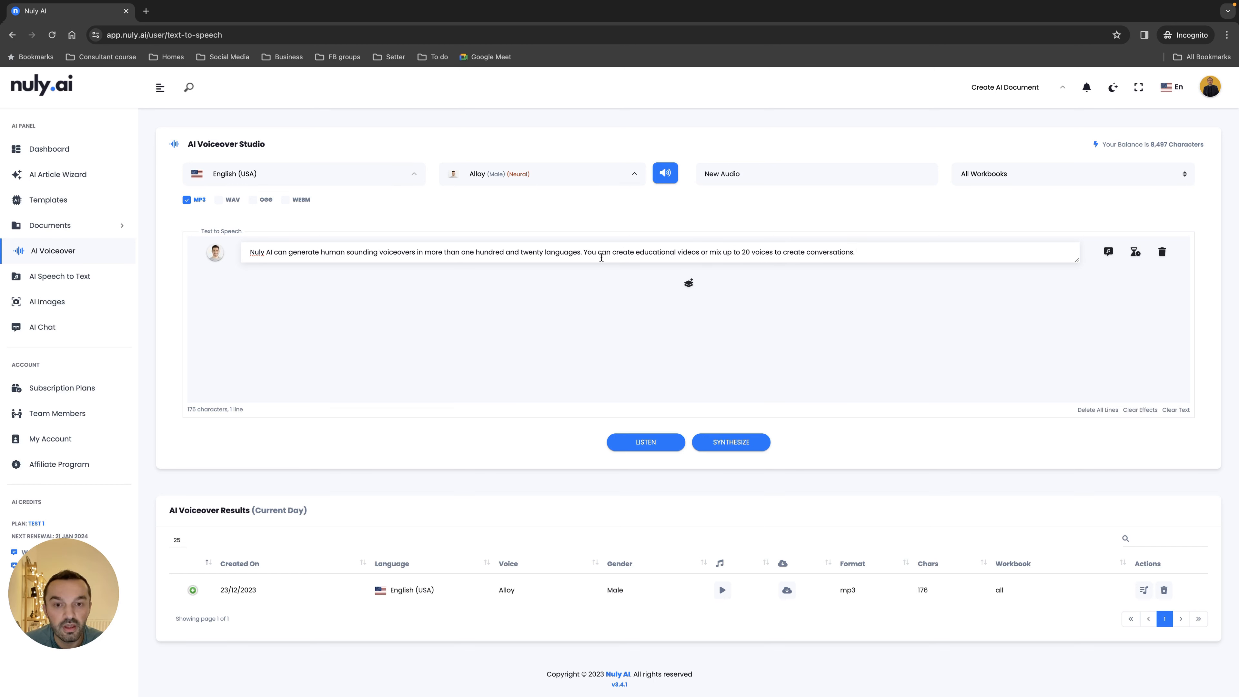
- Insert a 700 ms pause after "educational videos" in Alloy's line
{"action": "left_click", "coordinate": [701, 253]}
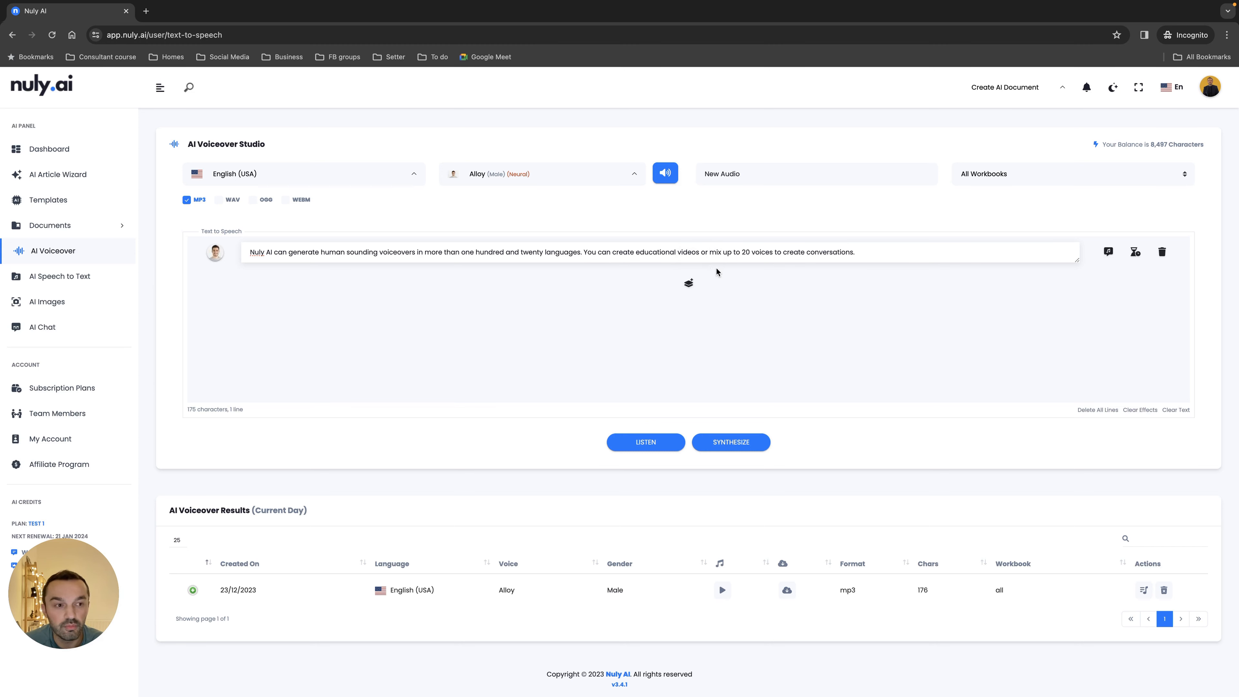
{"action": "left_click", "coordinate": [1135, 254]}
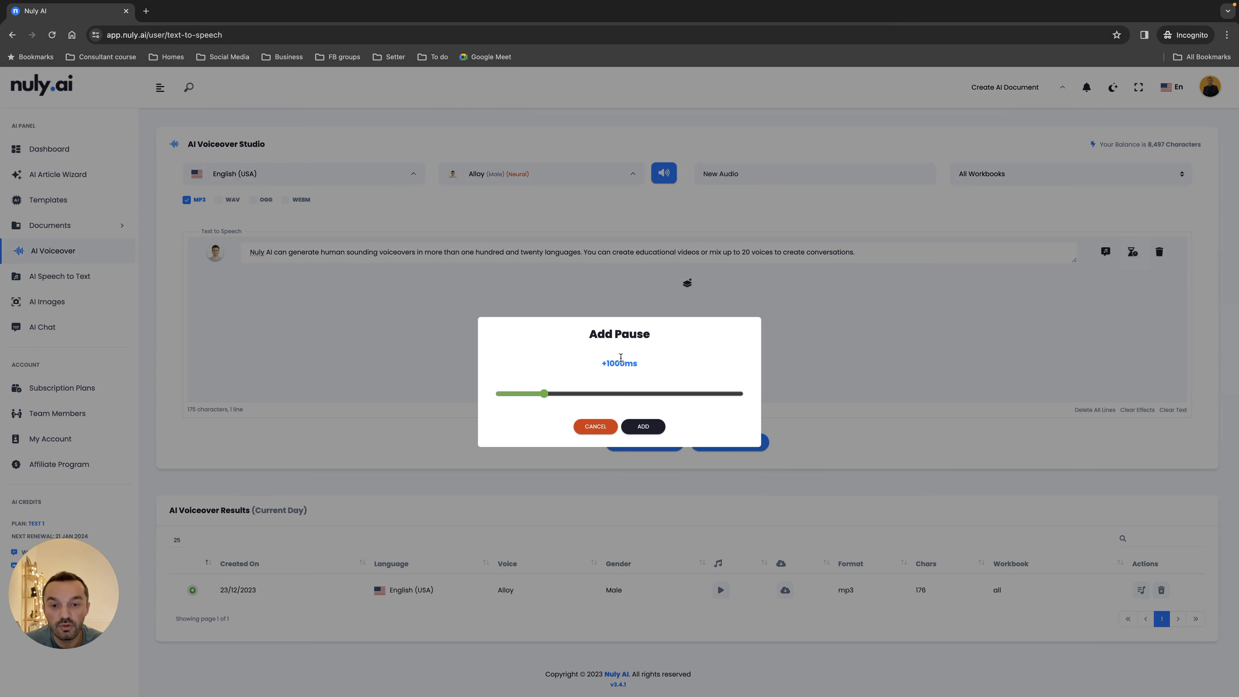
{"action": "left_click_drag", "start_coordinate": [544, 394], "coordinate": [530, 396]}
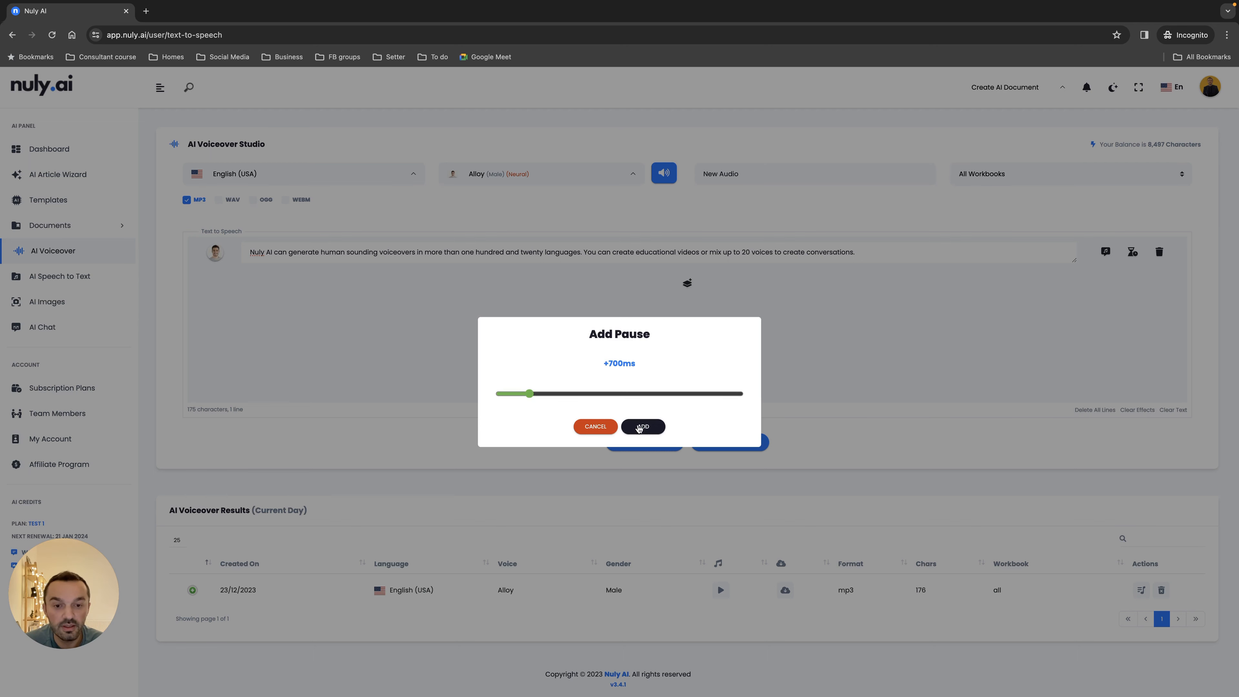
{"action": "left_click", "coordinate": [647, 429]}
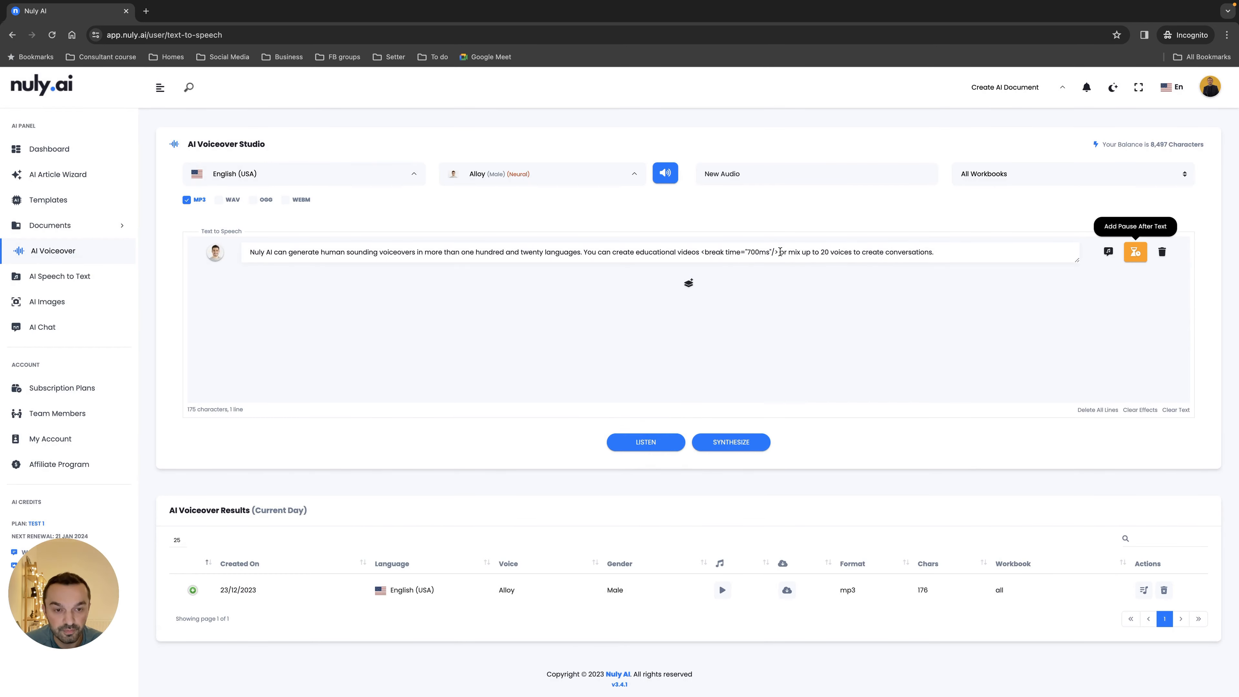
- Insert a 600 ms pause after the word "or" in Alloy's line and preview the line's speech
{"action": "left_click", "coordinate": [786, 253]}
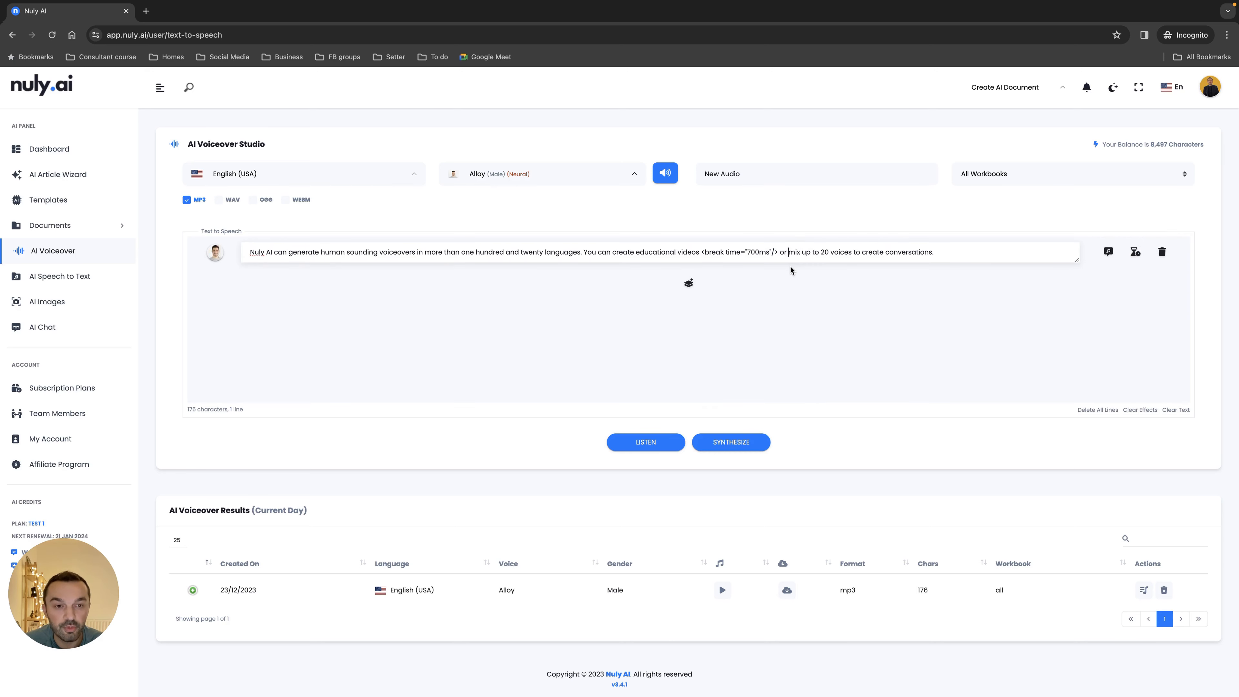
{"action": "left_click", "coordinate": [1135, 252]}
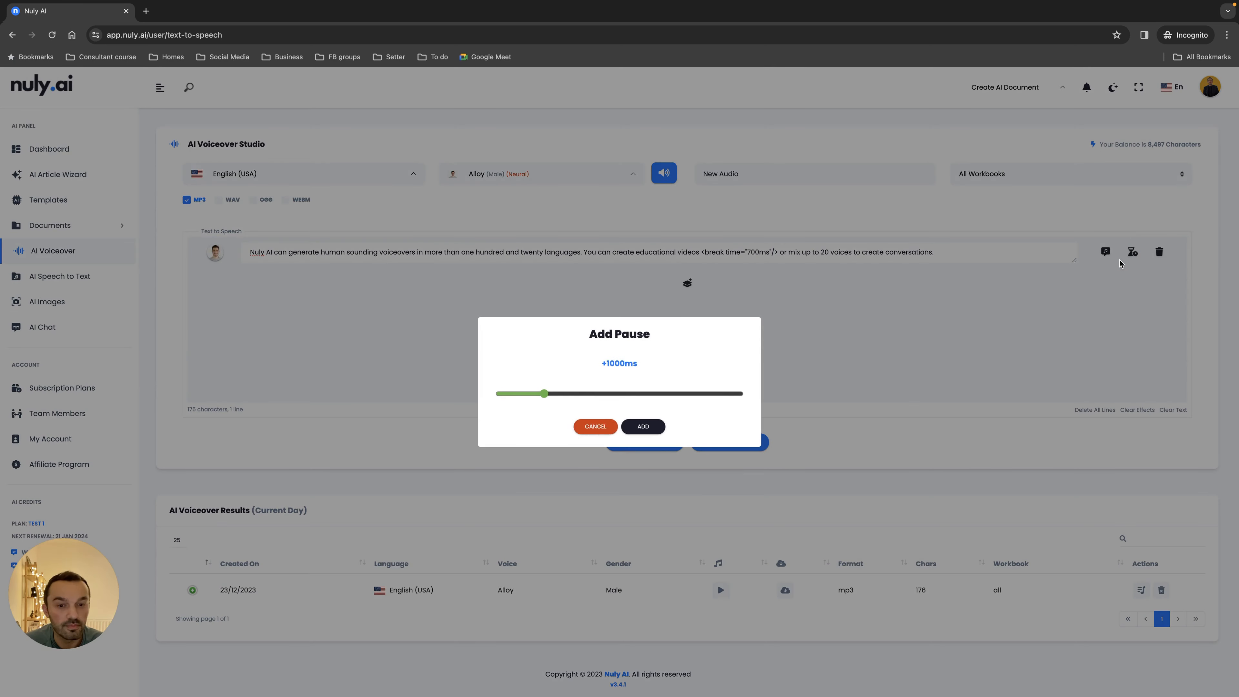
{"action": "left_click_drag", "start_coordinate": [544, 394], "coordinate": [526, 397]}
{"action": "left_click", "coordinate": [643, 426]}
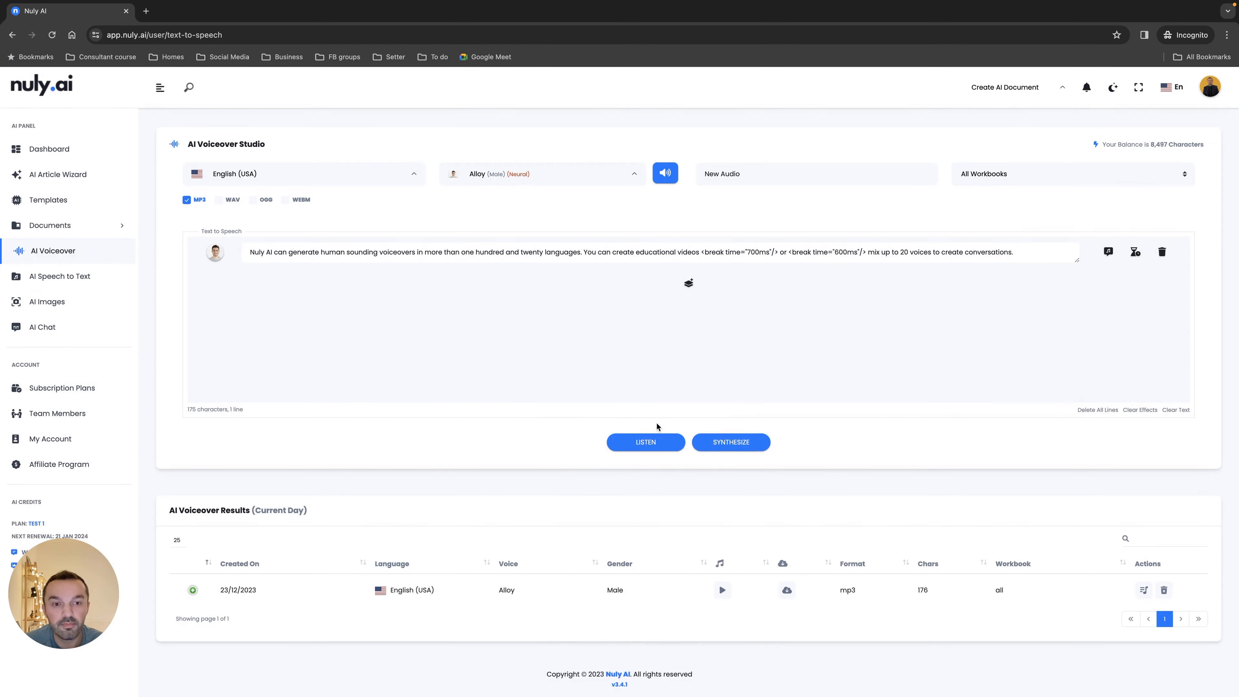
{"action": "left_click", "coordinate": [1108, 252]}
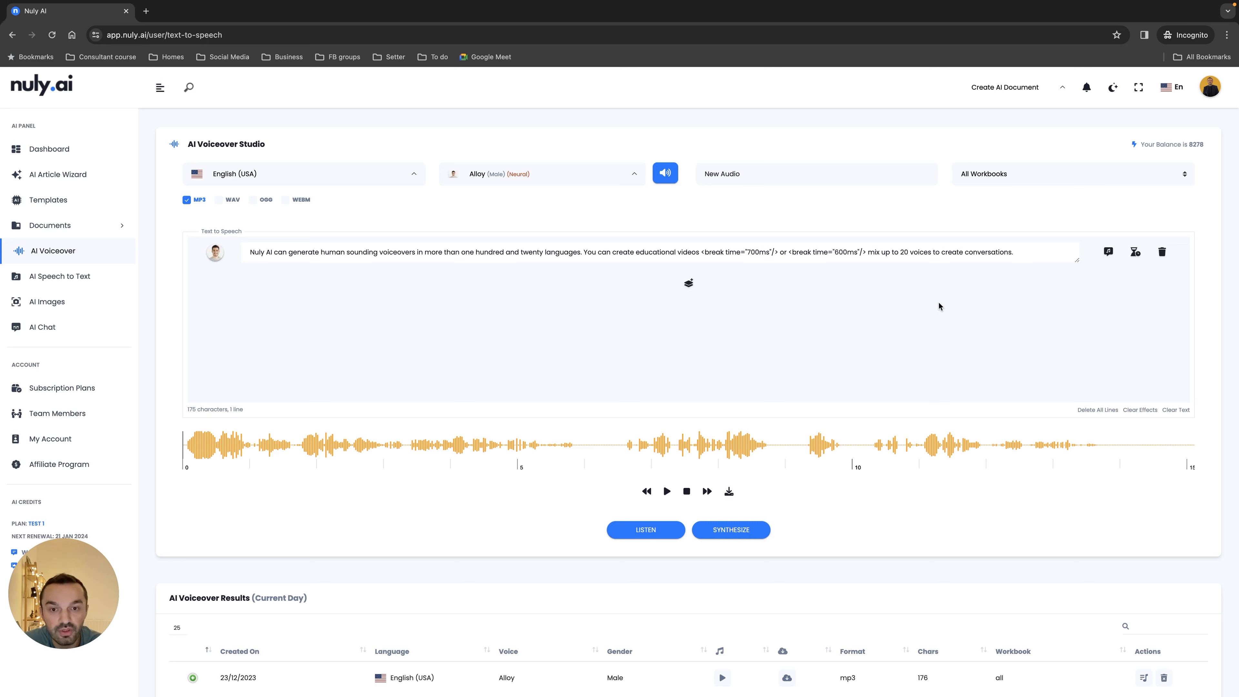
- Look through the voices available for English (USA) and close the list without choosing another one
{"action": "left_click", "coordinate": [605, 174]}
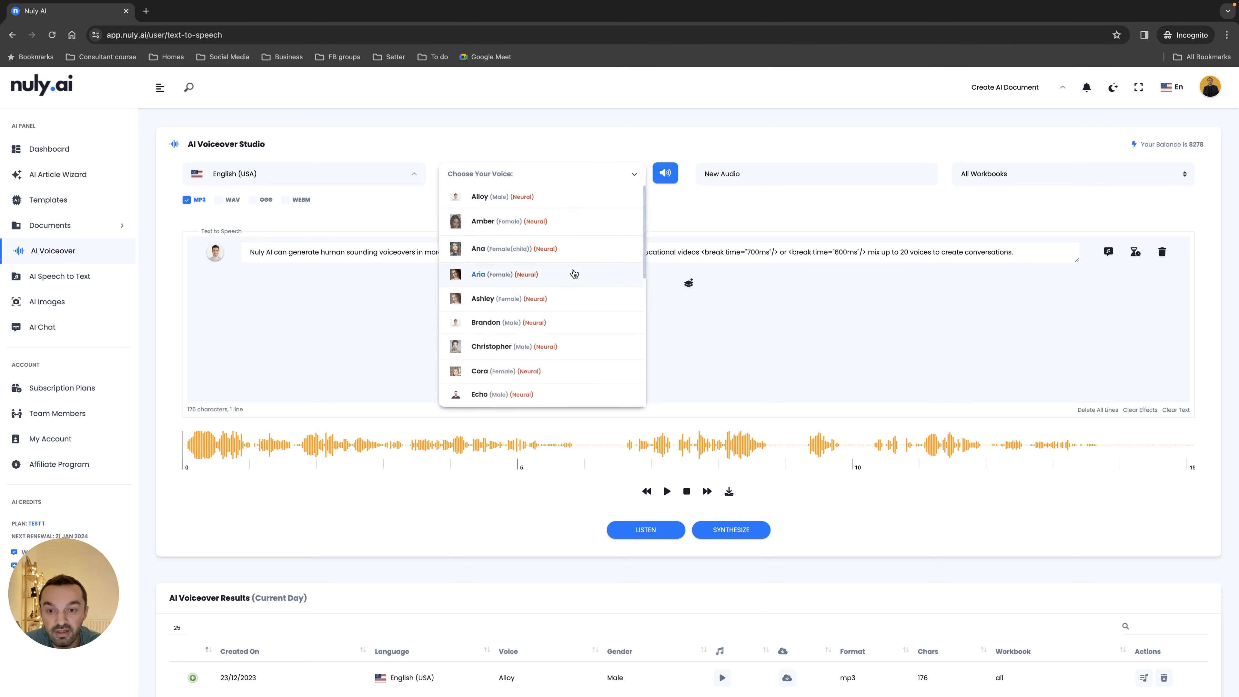
{"action": "scroll", "coordinate": [574, 276], "scroll_direction": "down", "scroll_amount": 1}
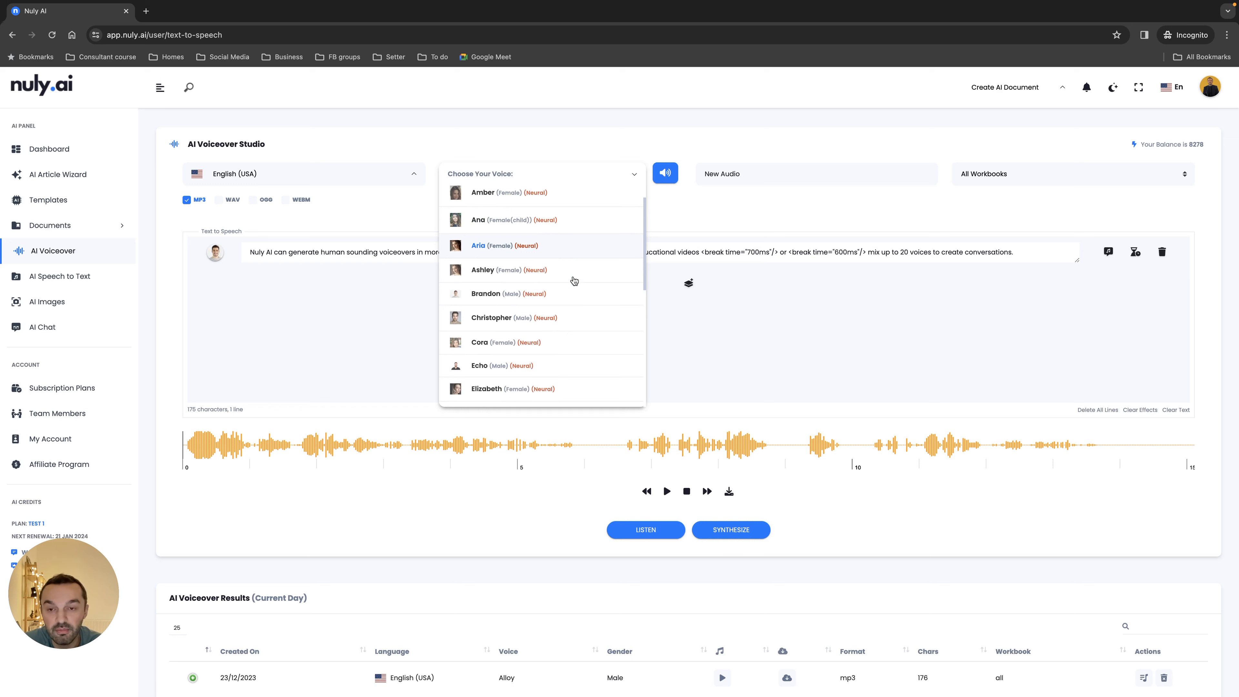
{"action": "scroll", "coordinate": [573, 279], "scroll_direction": "up", "scroll_amount": 1}
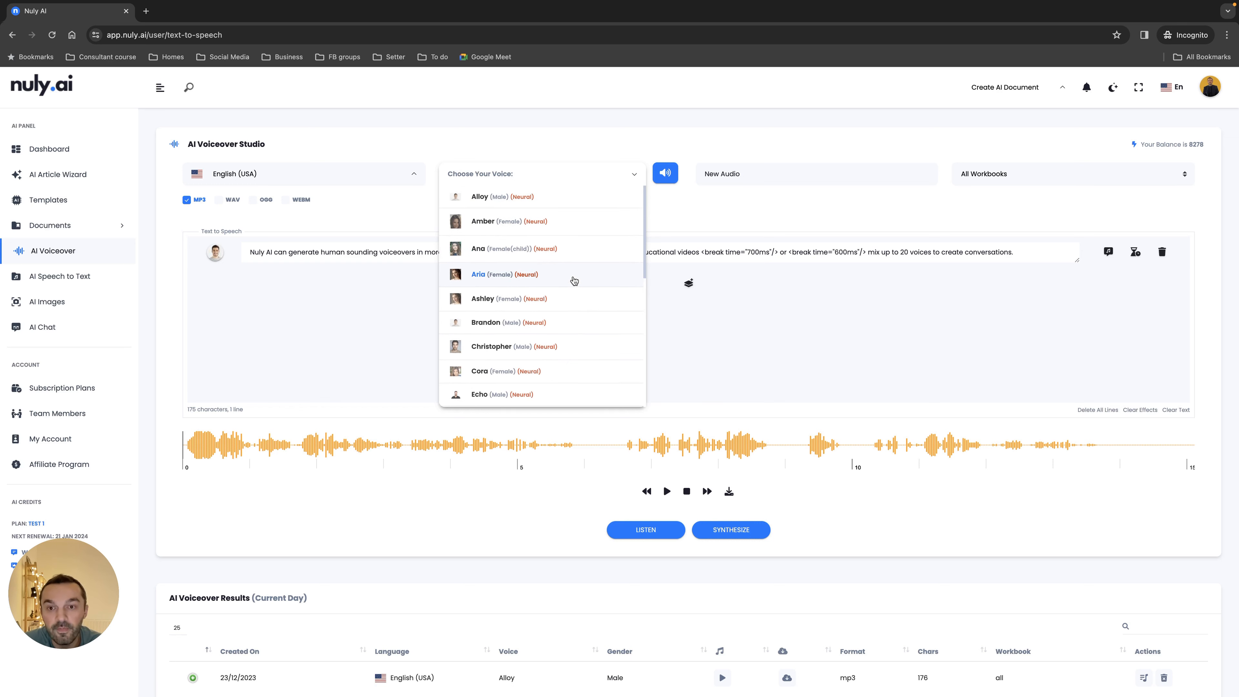
{"action": "left_click", "coordinate": [750, 275]}
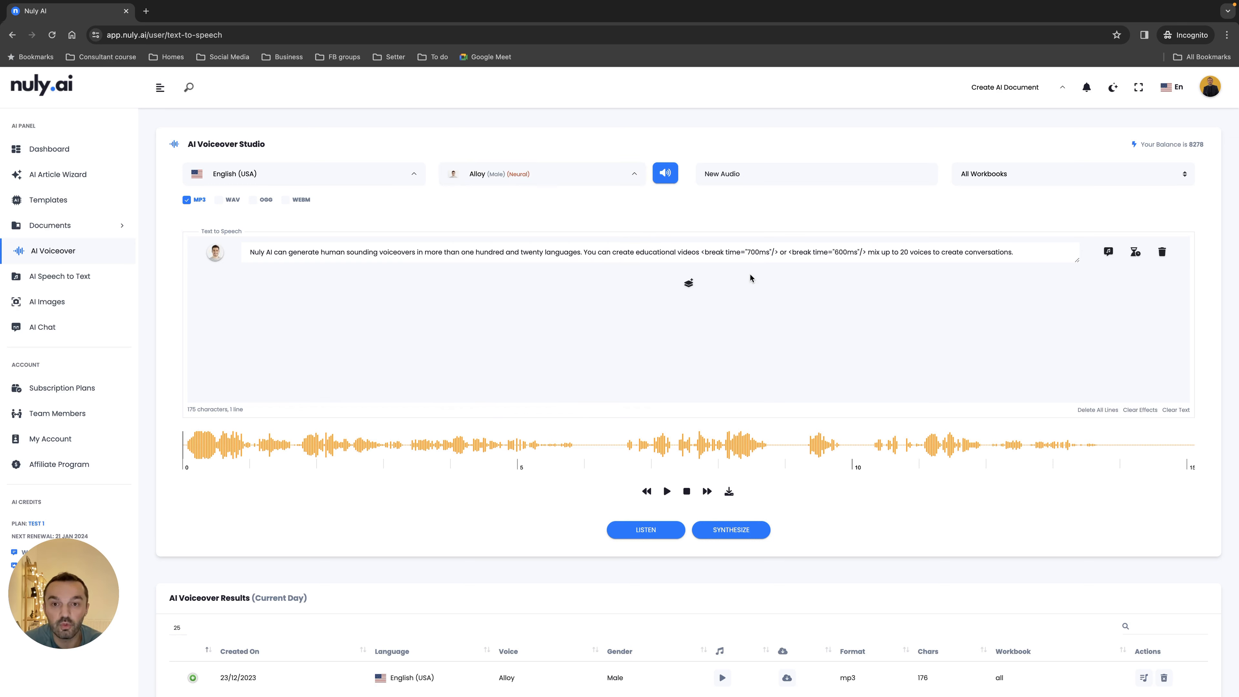